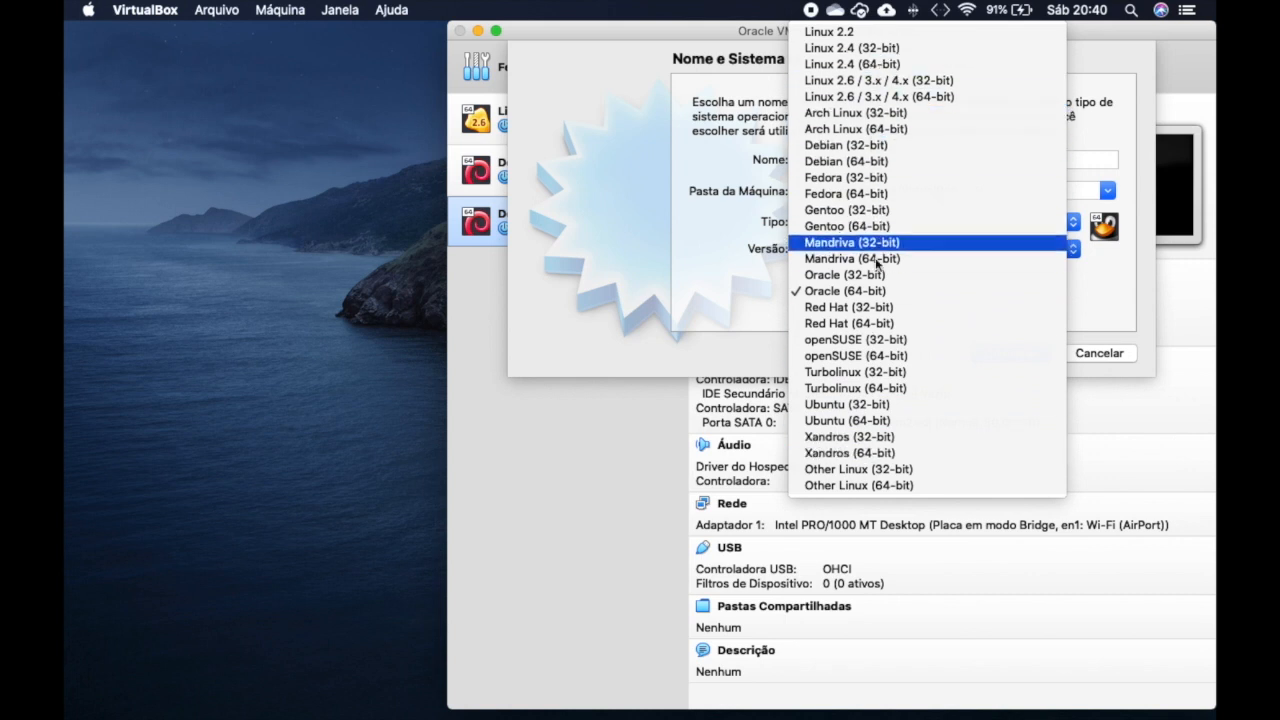
Step: Set the new ESX67 virtual machine's version to Other Linux (64-bit) and its memory size to 4096 MB
click(895, 487)
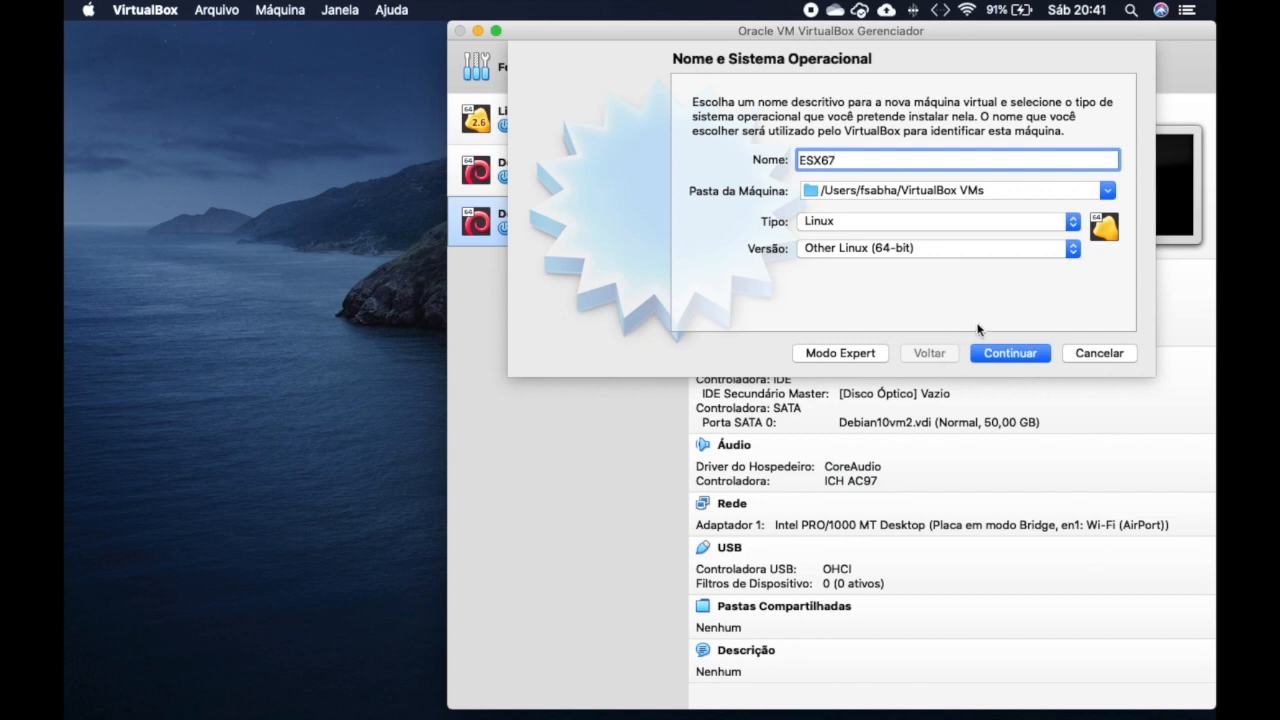
click(1017, 359)
click(1067, 172)
key(BackSpace)
key(BackSpace)
key(BackSpace)
text(4096)
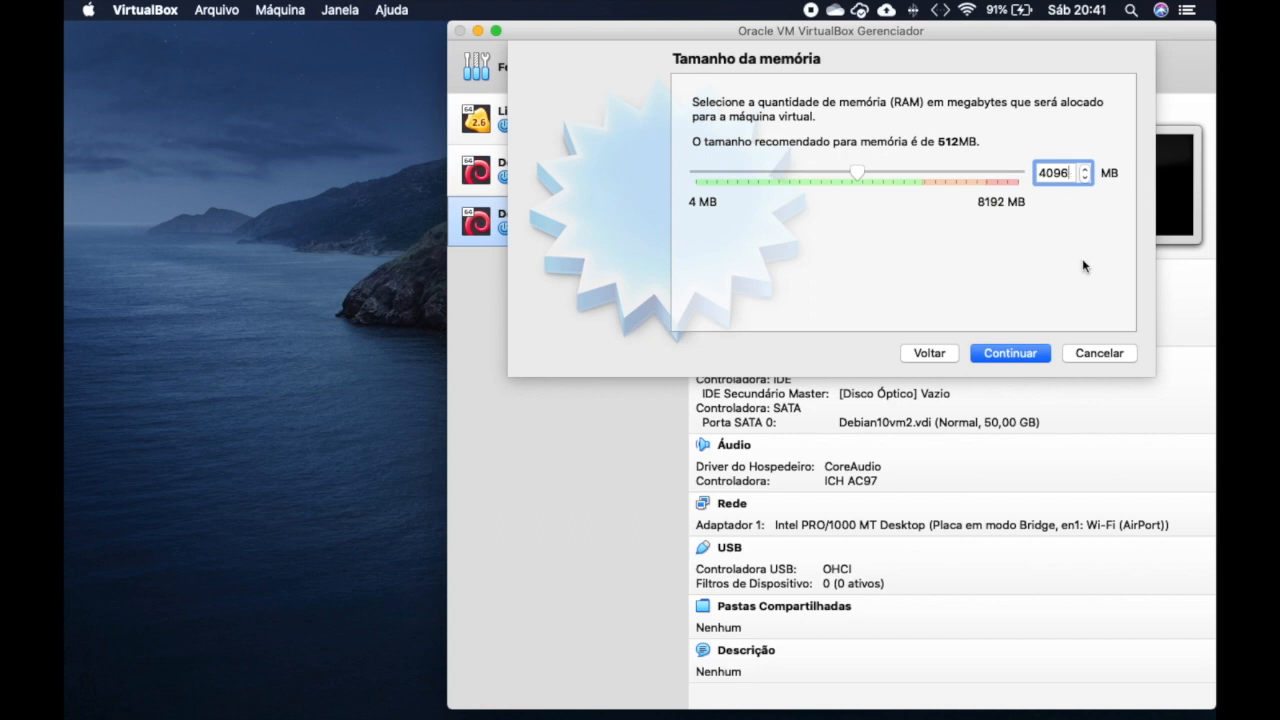
click(1020, 355)
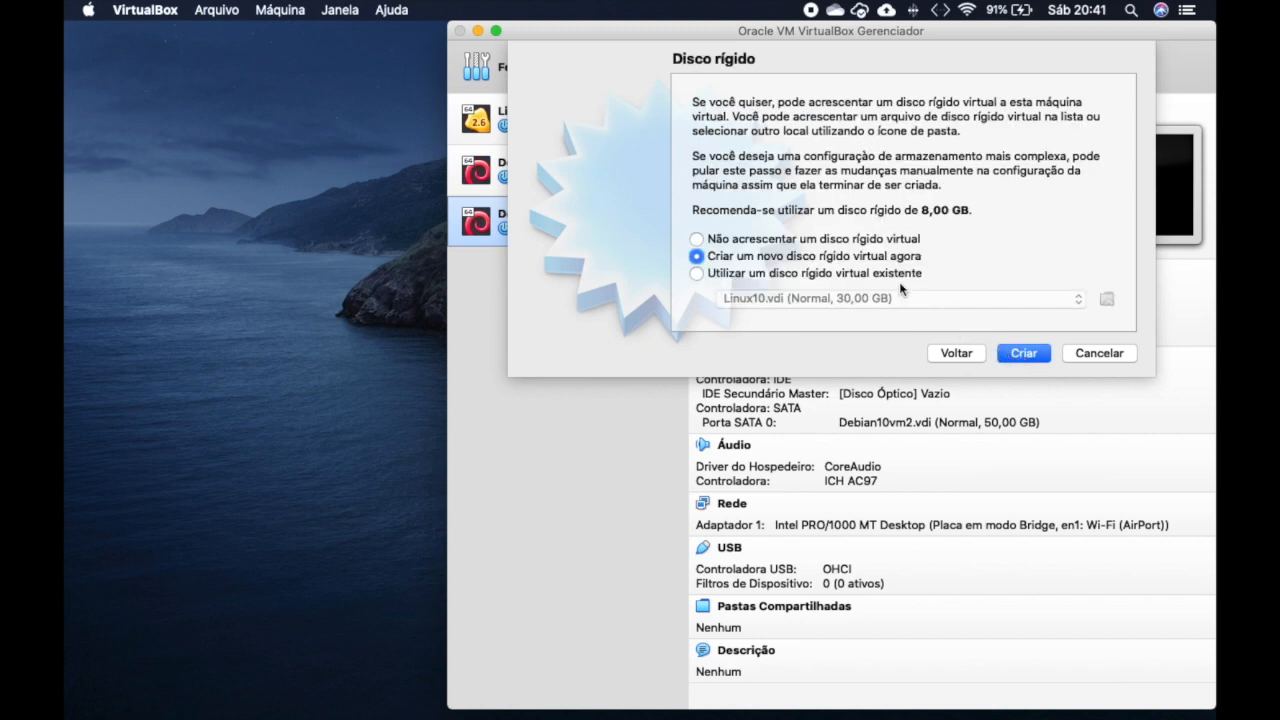
Step: Choose to create a new virtual hard disk in VDI format with dynamically allocated storage
click(1031, 358)
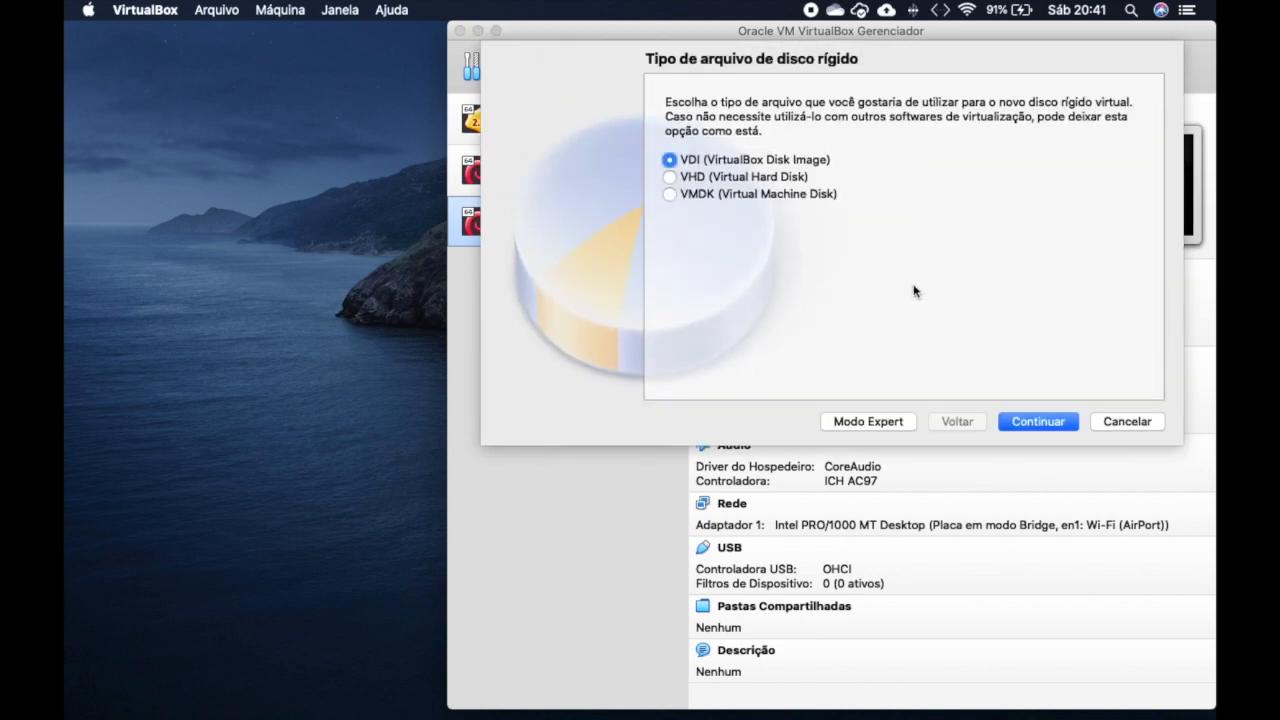
click(670, 177)
click(671, 196)
click(670, 177)
click(670, 160)
click(1047, 421)
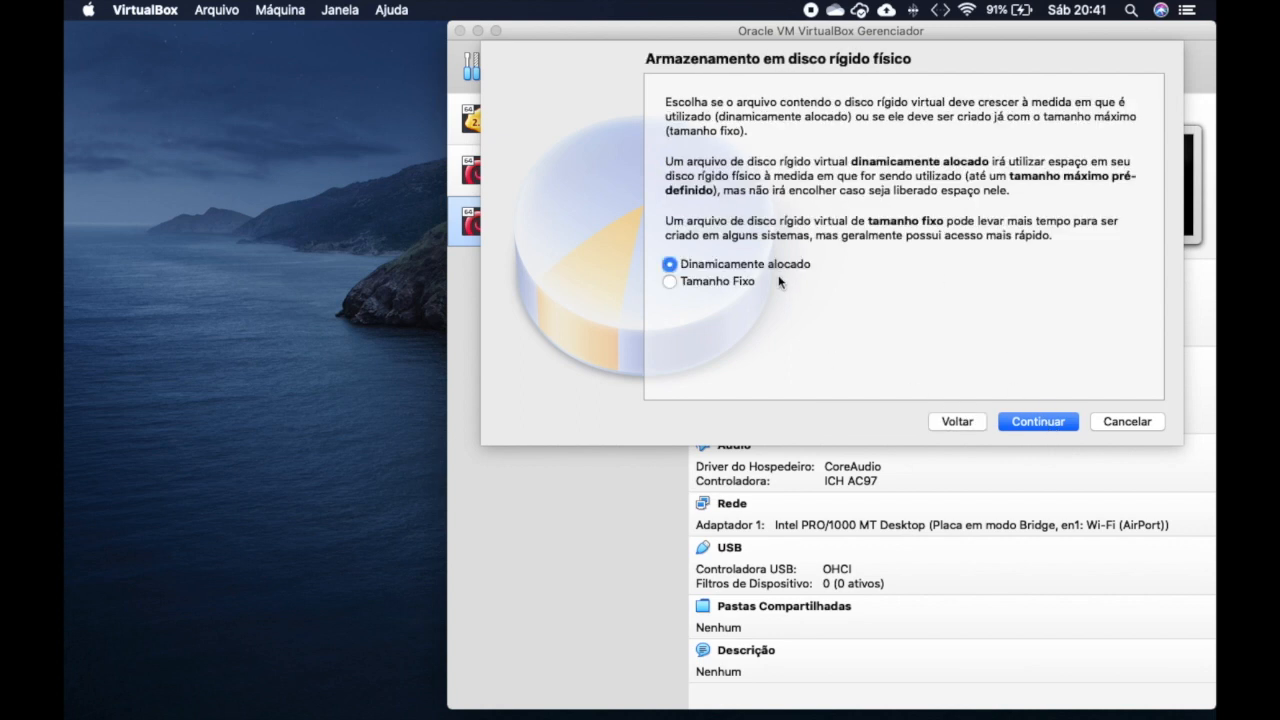
click(716, 288)
click(706, 266)
click(1040, 422)
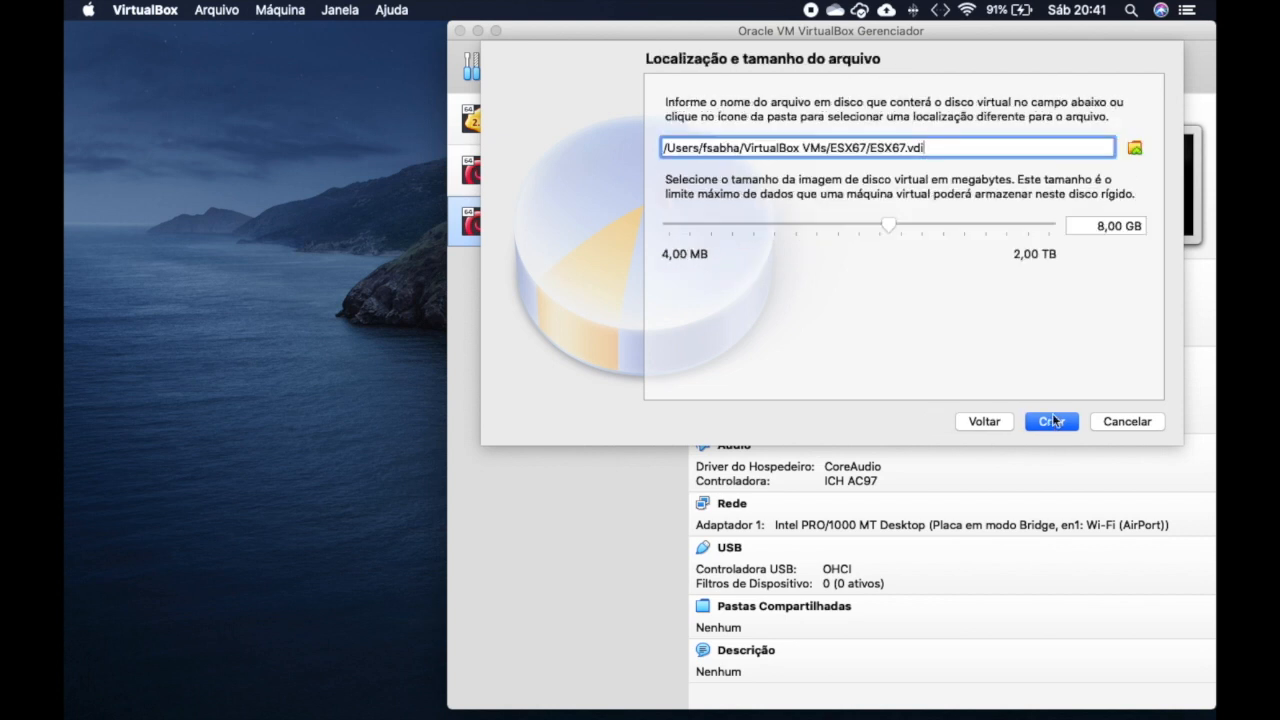
Step: Set the virtual disk size to 50 GB and create the disk
click(1101, 226)
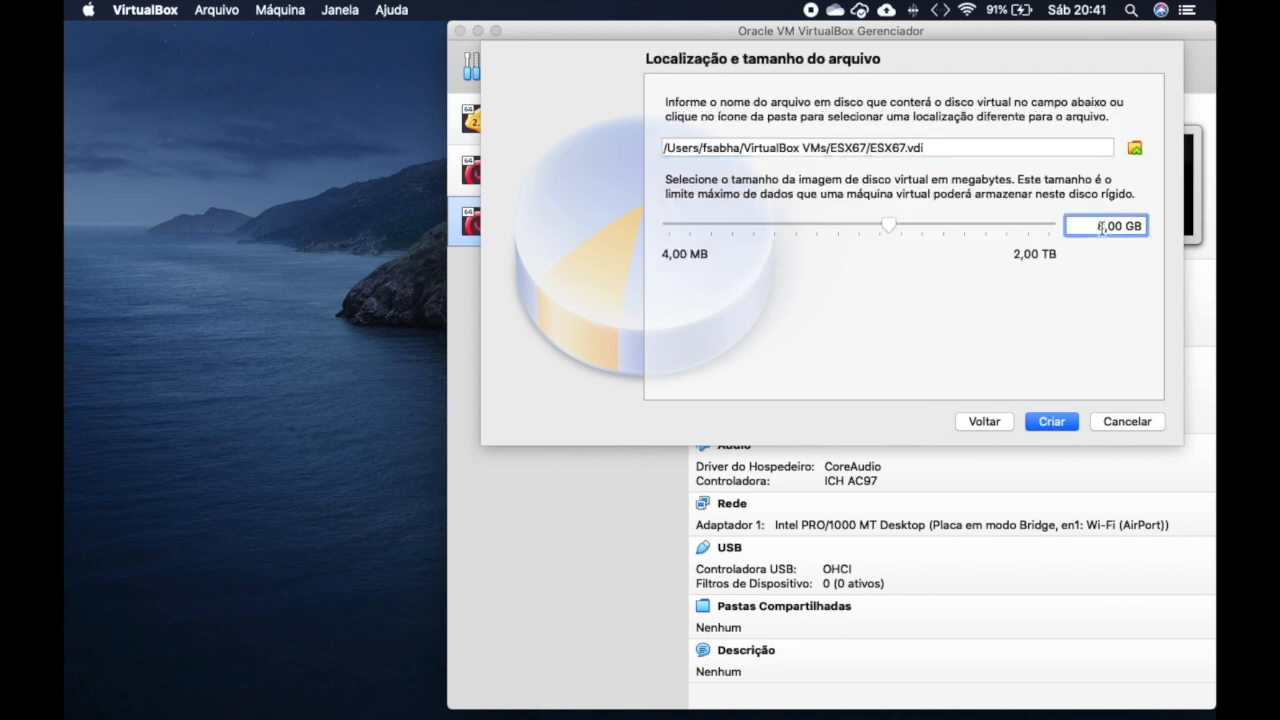
key(BackSpace)
text(50)
click(1052, 421)
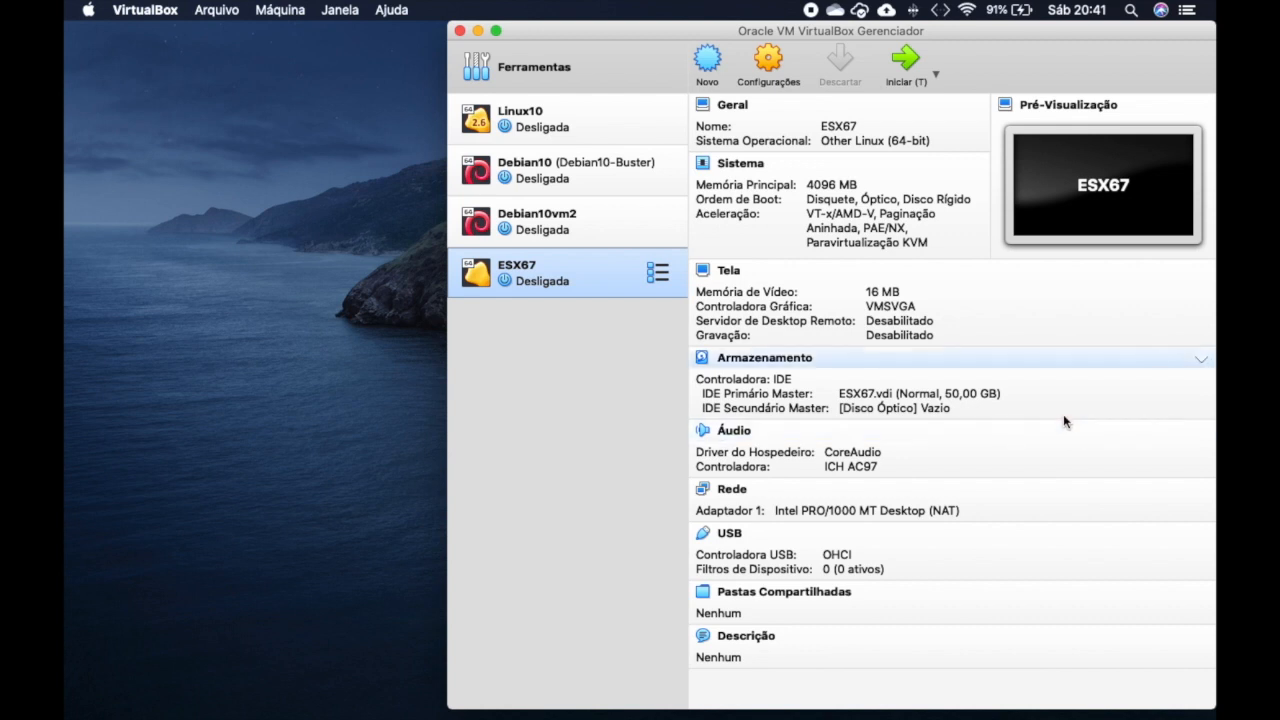
Step: In the ESX67 machine's system settings, set the number of processors to 2
click(768, 66)
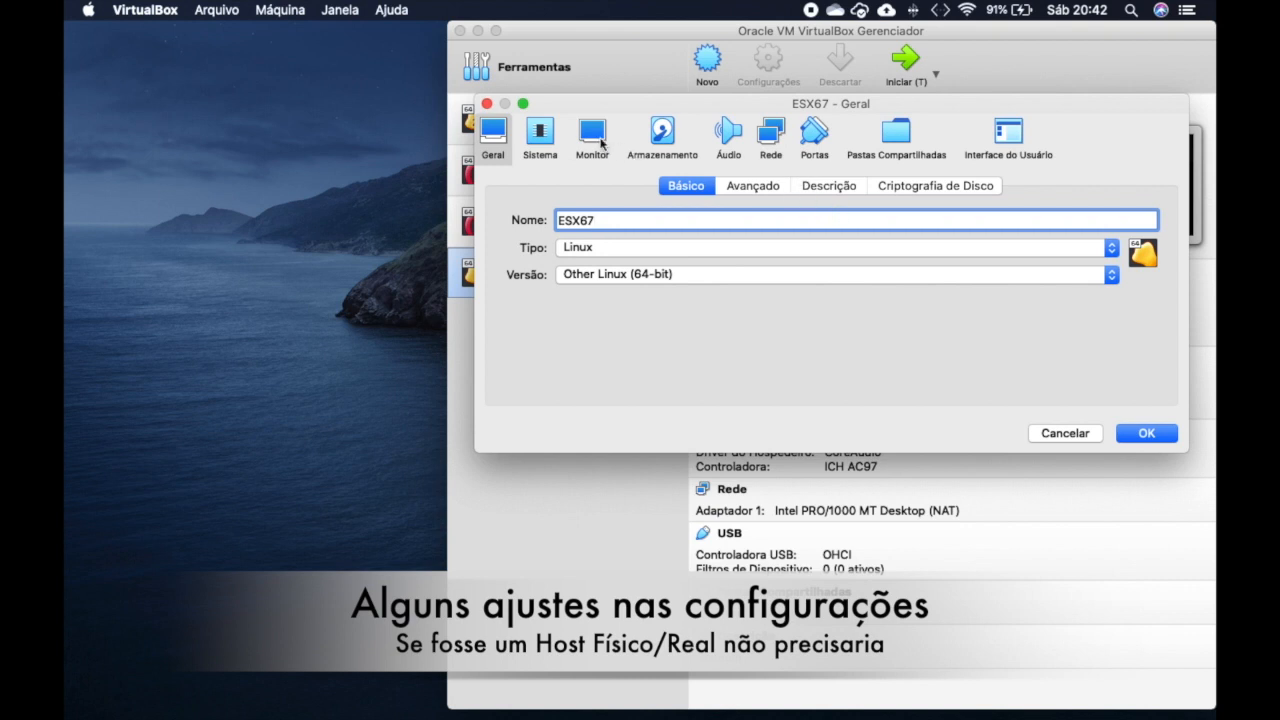
click(540, 140)
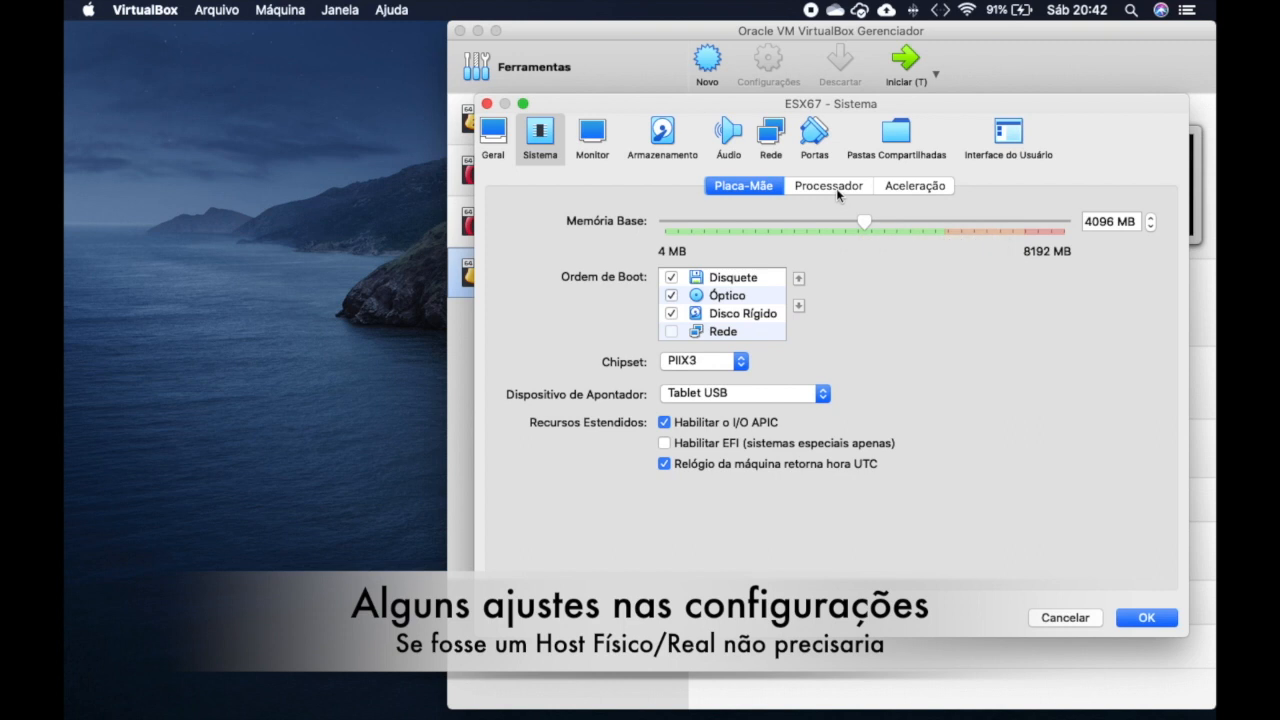
click(837, 189)
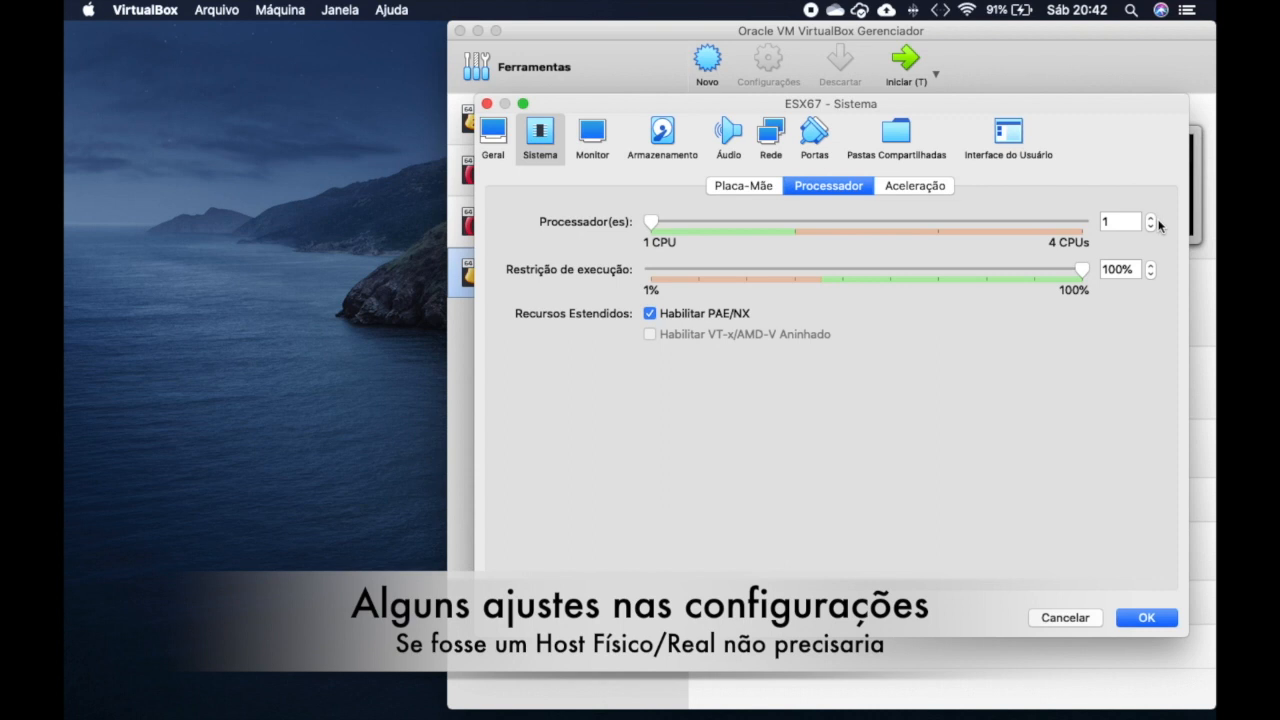
click(1151, 218)
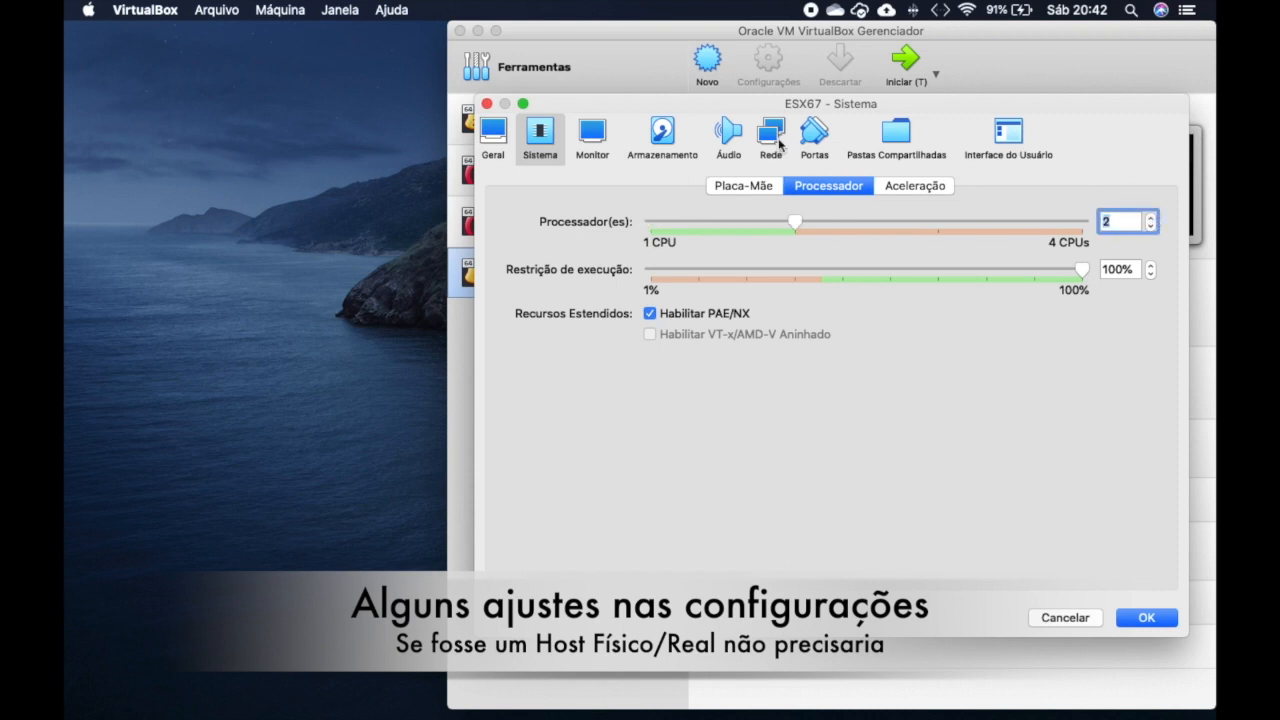
Step: Set network adapter 1 to bridged mode with the Intel PRO/1000 T Server (82543GC) card type and save the settings
click(772, 136)
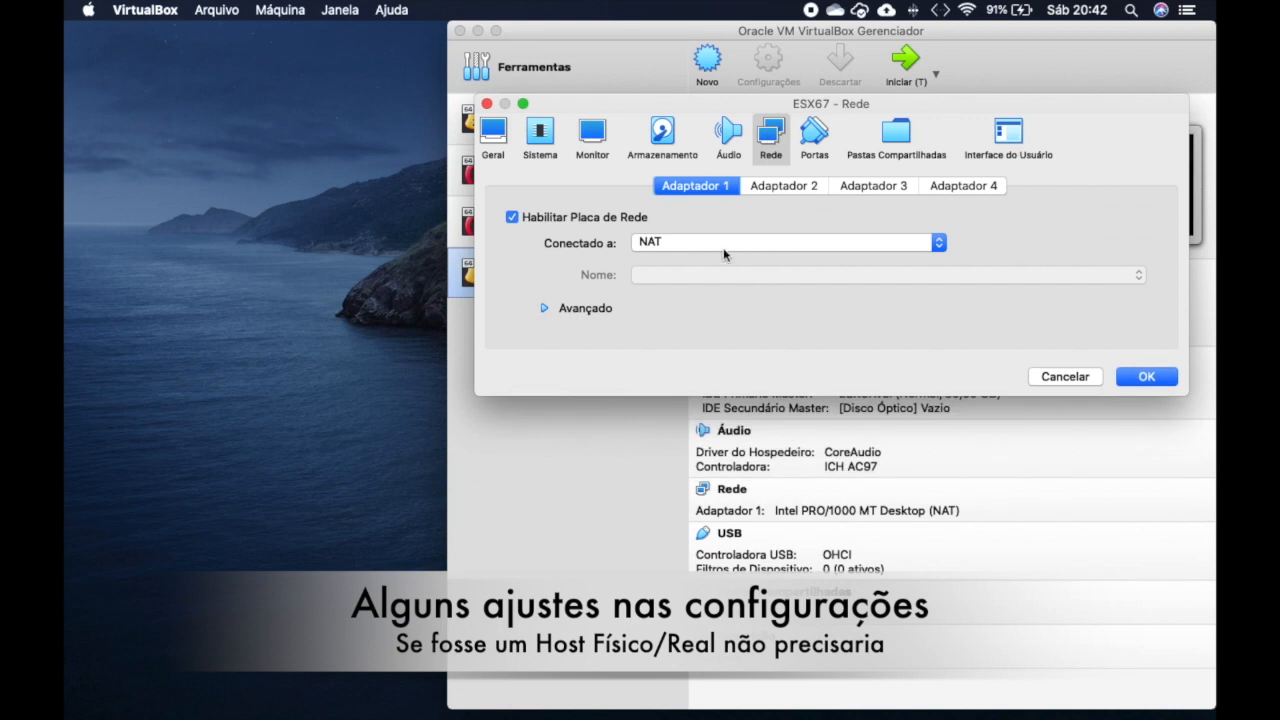
click(855, 248)
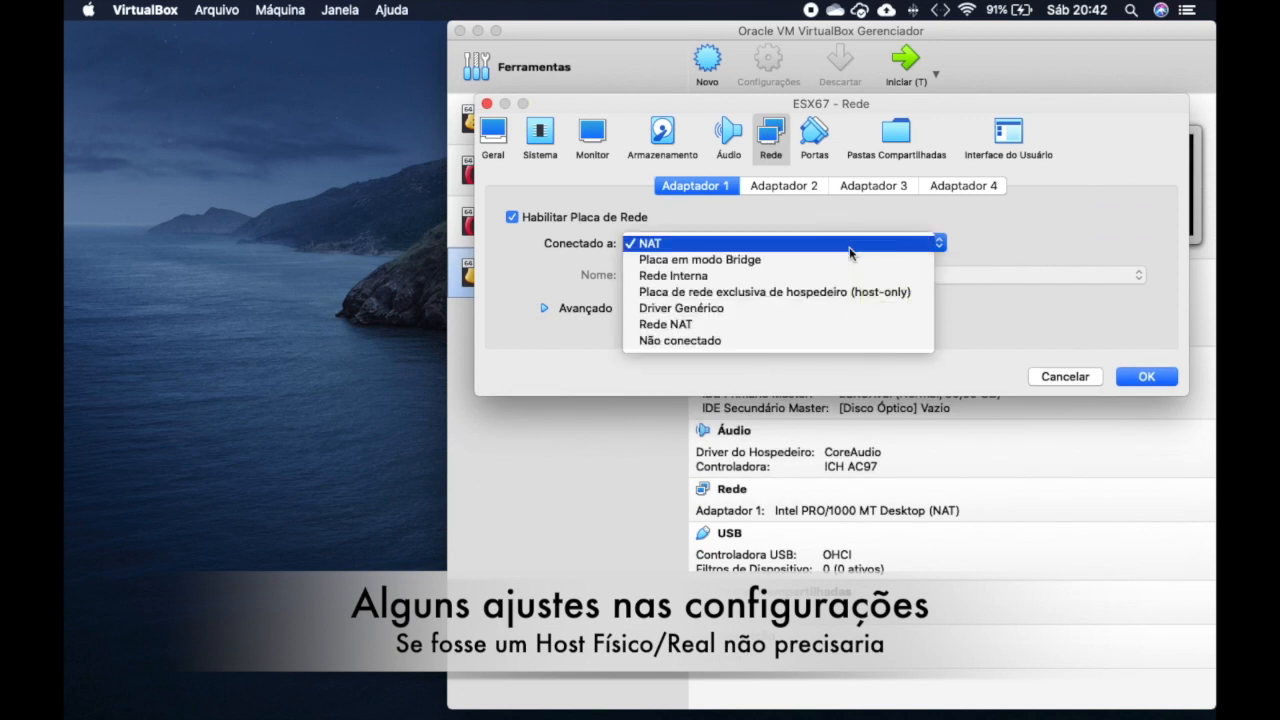
click(738, 262)
click(546, 309)
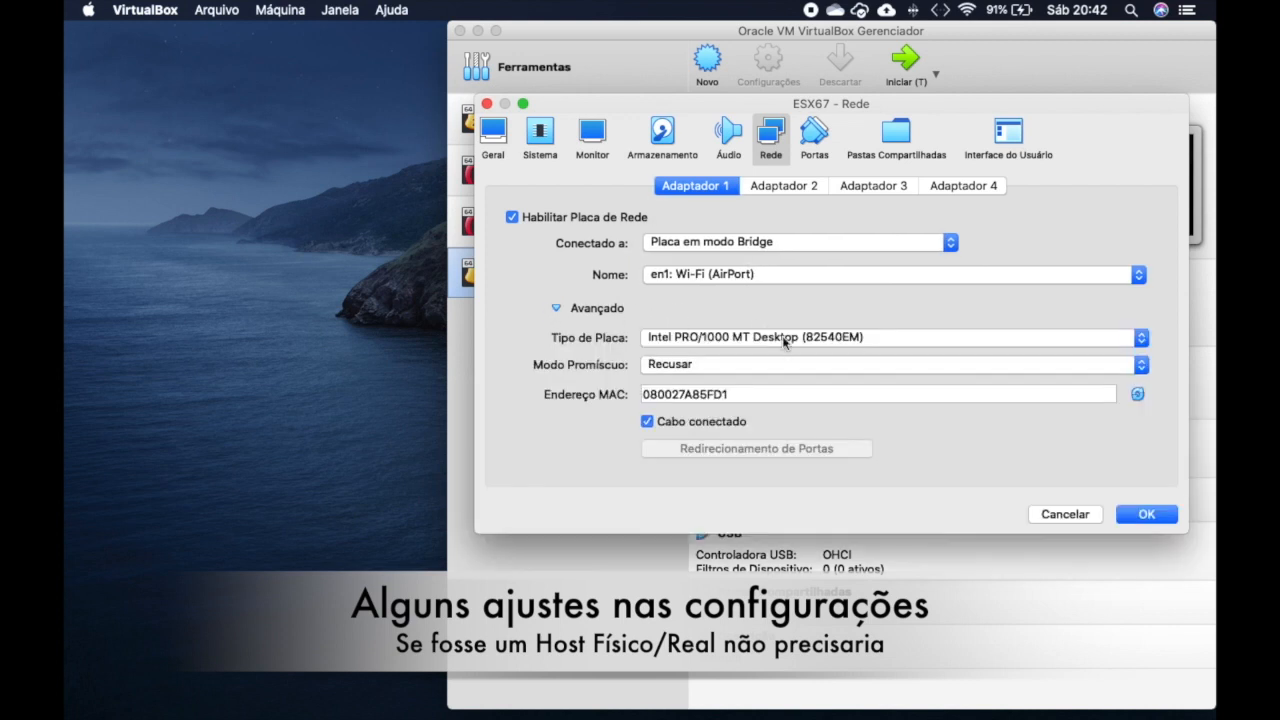
click(1141, 340)
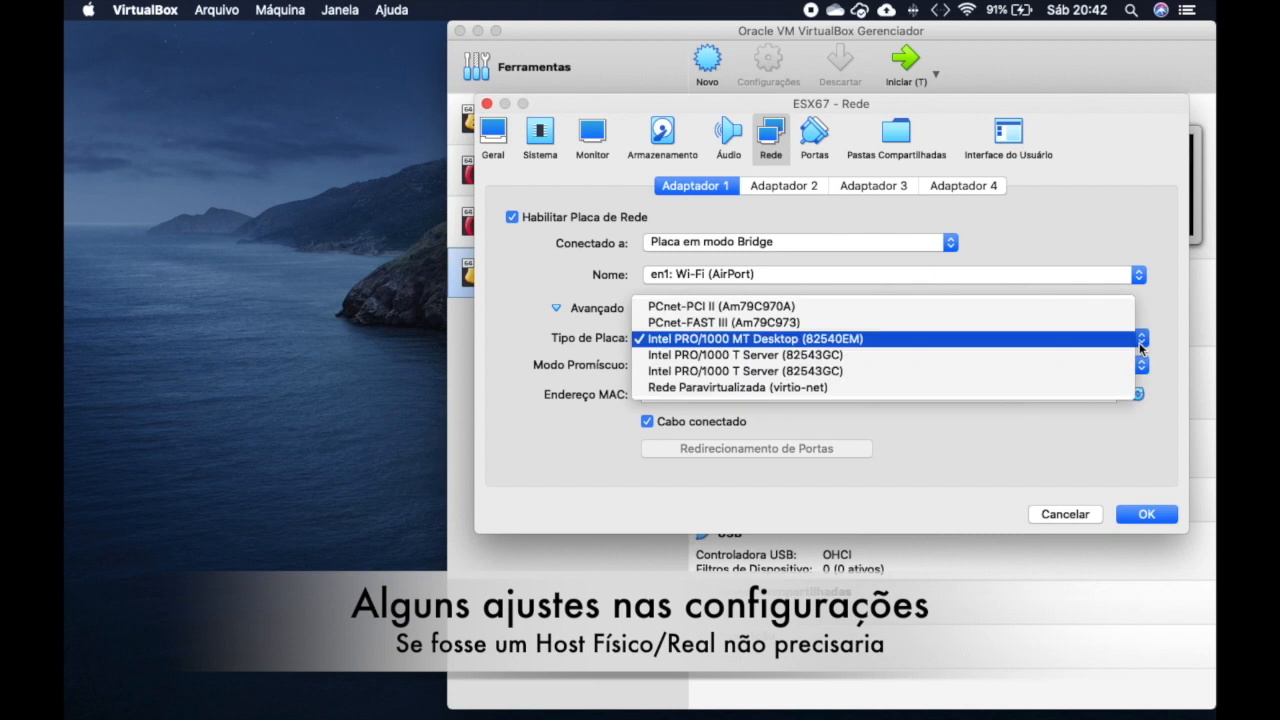
click(834, 358)
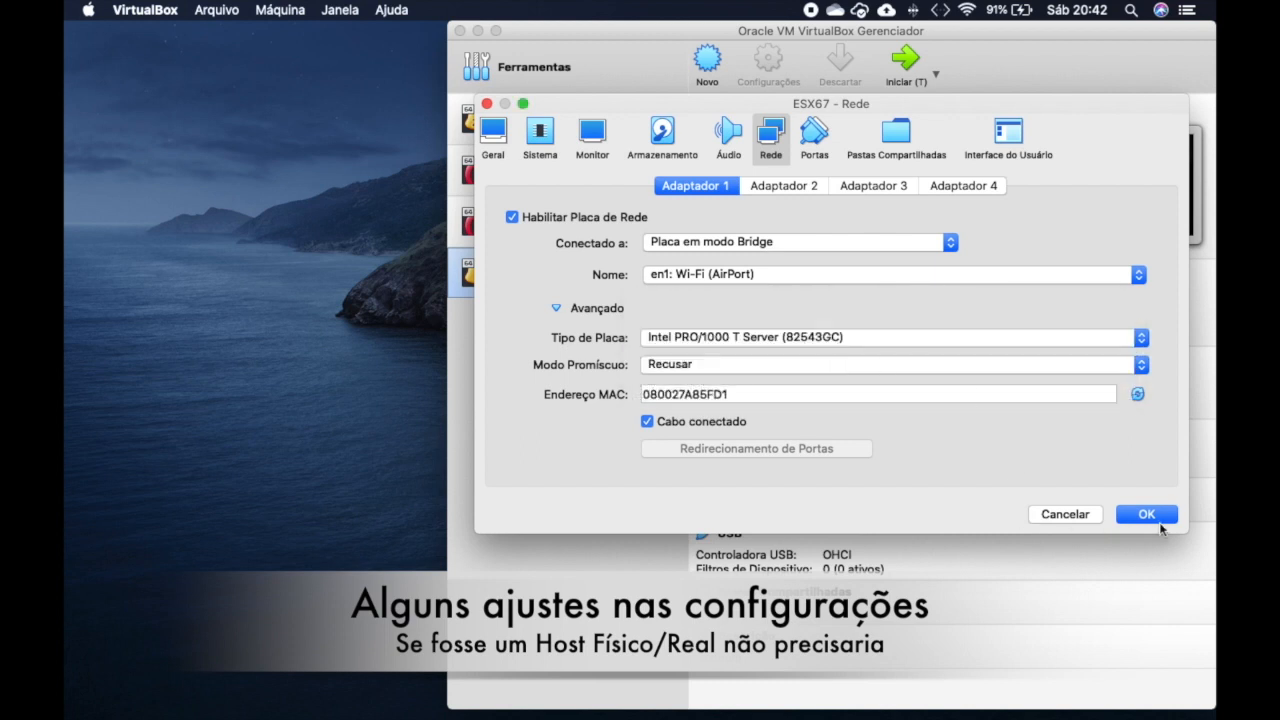
click(1145, 520)
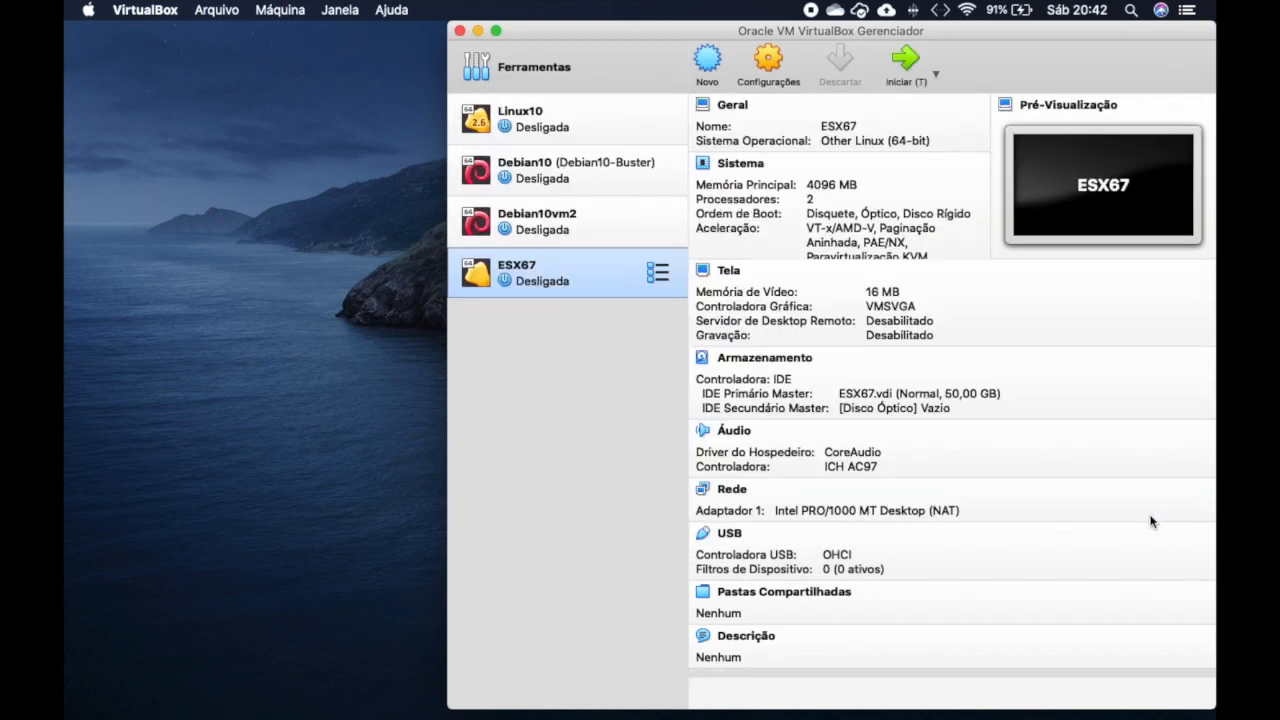
Step: Start ESX67 with VMware-VMvisor-Installer-6.7.0.update03-14320388.x86_64.iso from the ISO folder as the startup disk
click(906, 65)
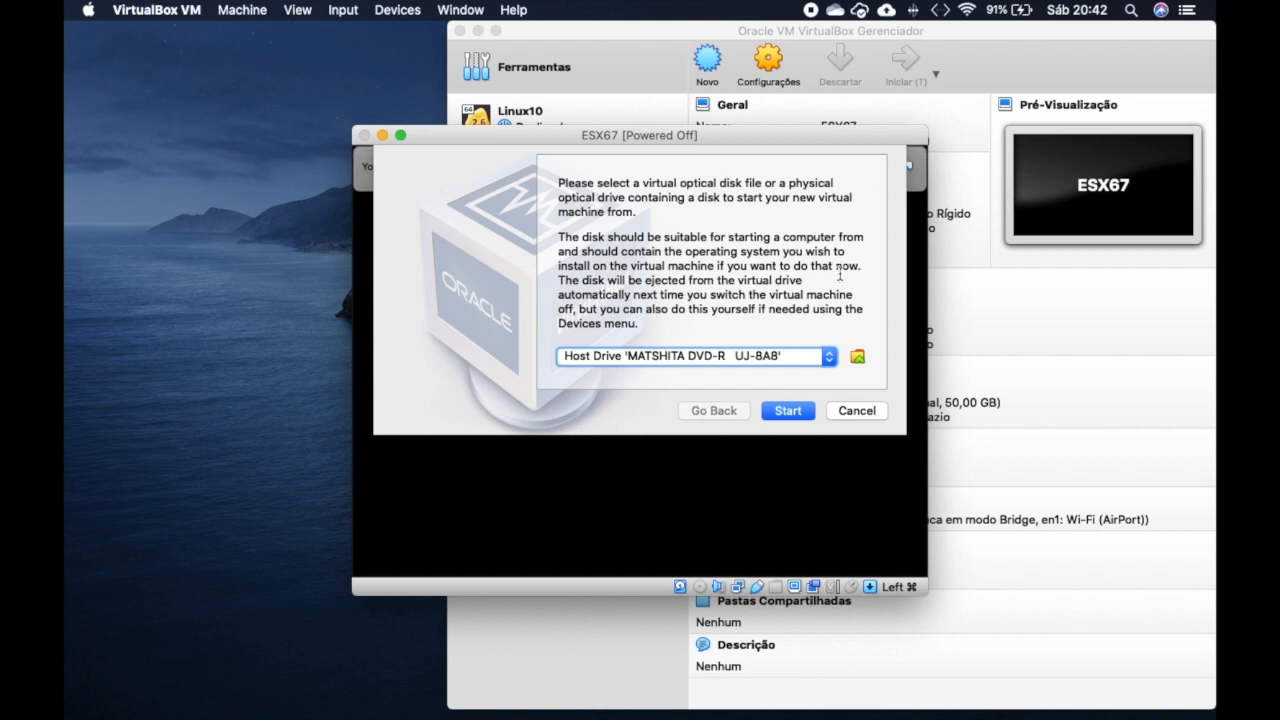
click(857, 358)
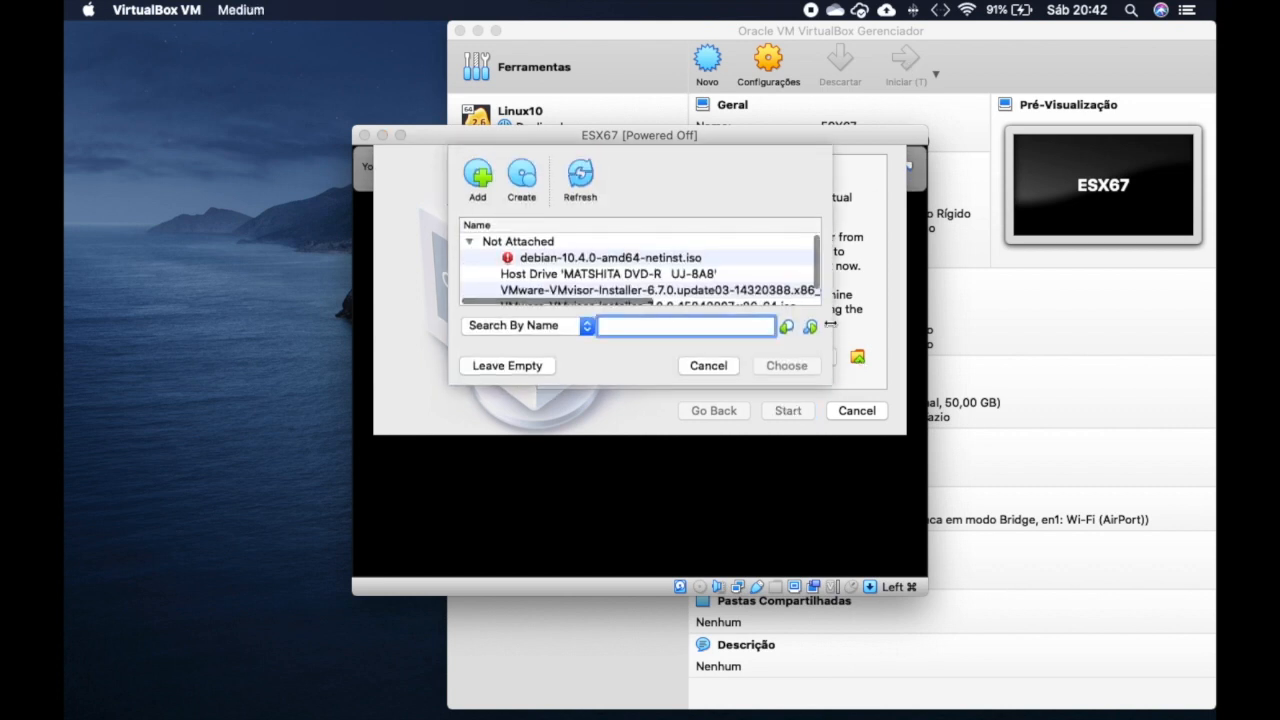
click(478, 177)
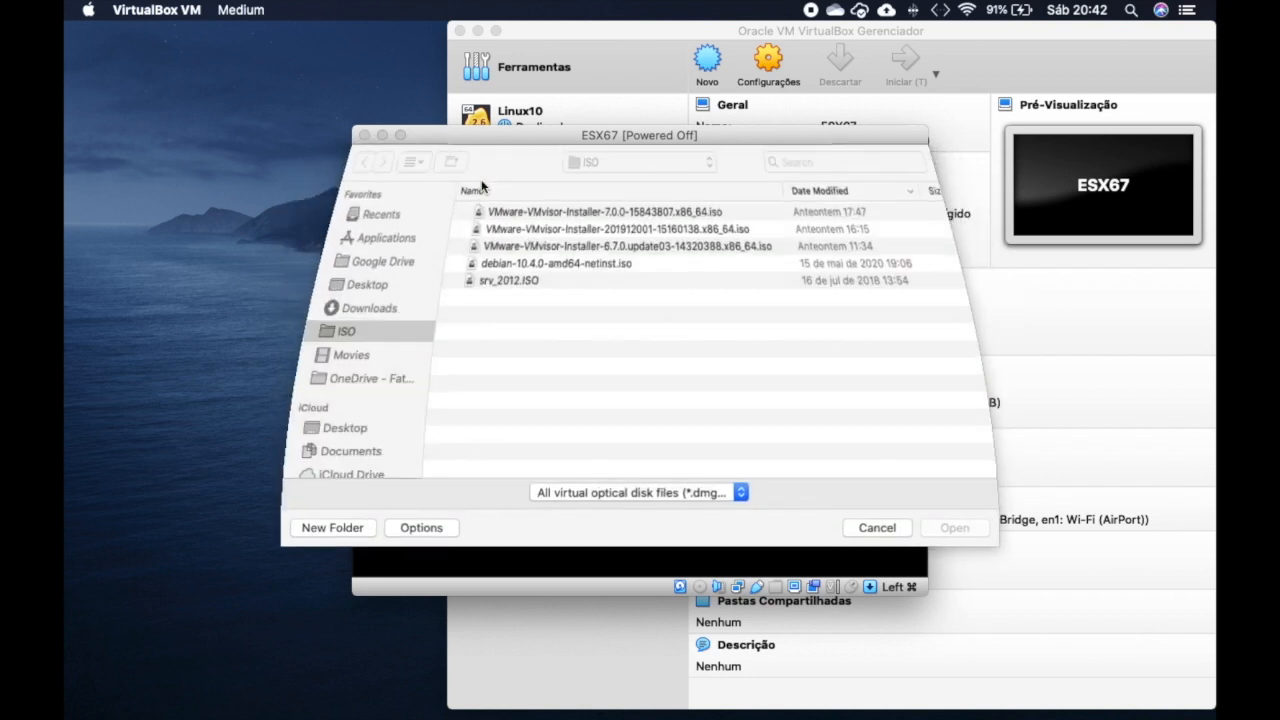
click(541, 250)
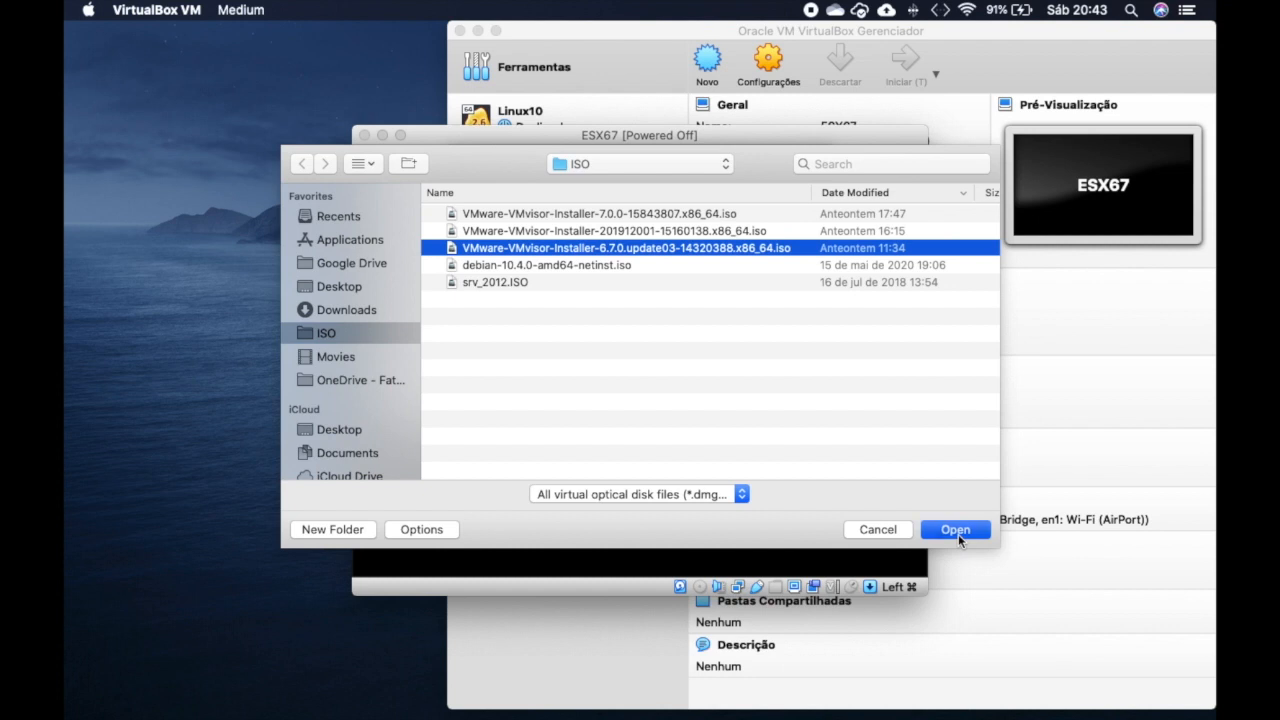
click(955, 530)
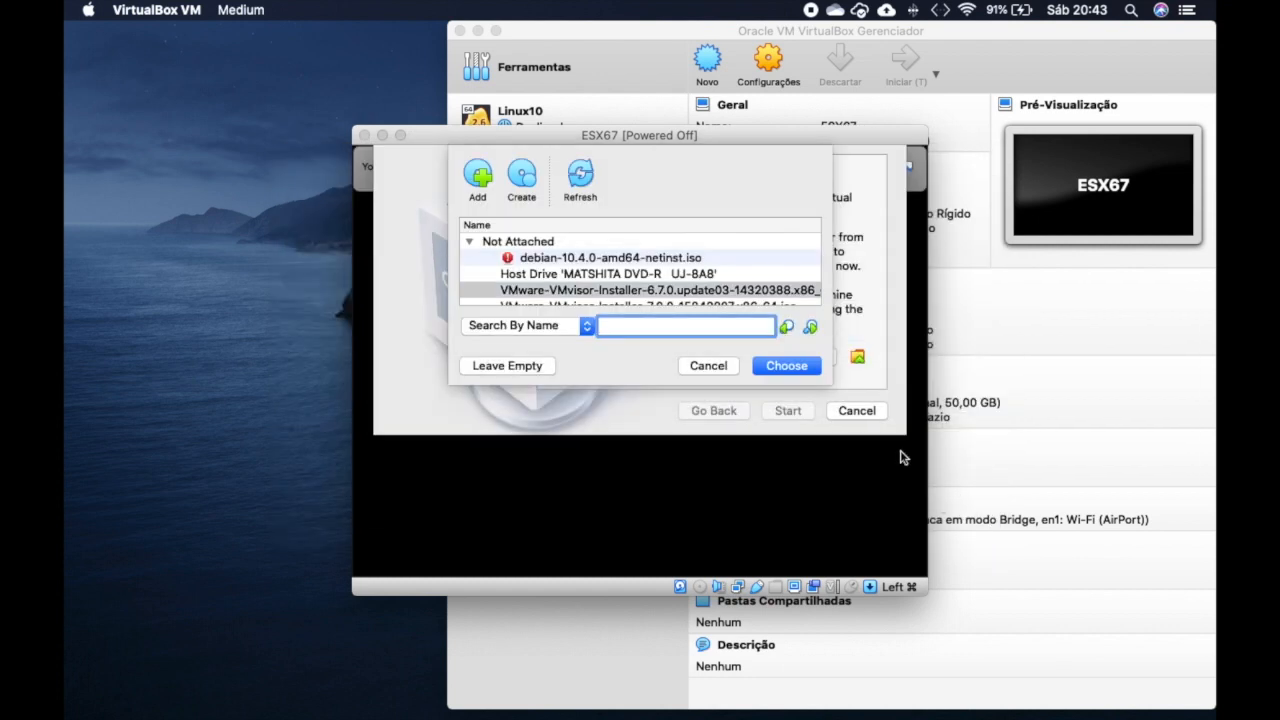
click(810, 367)
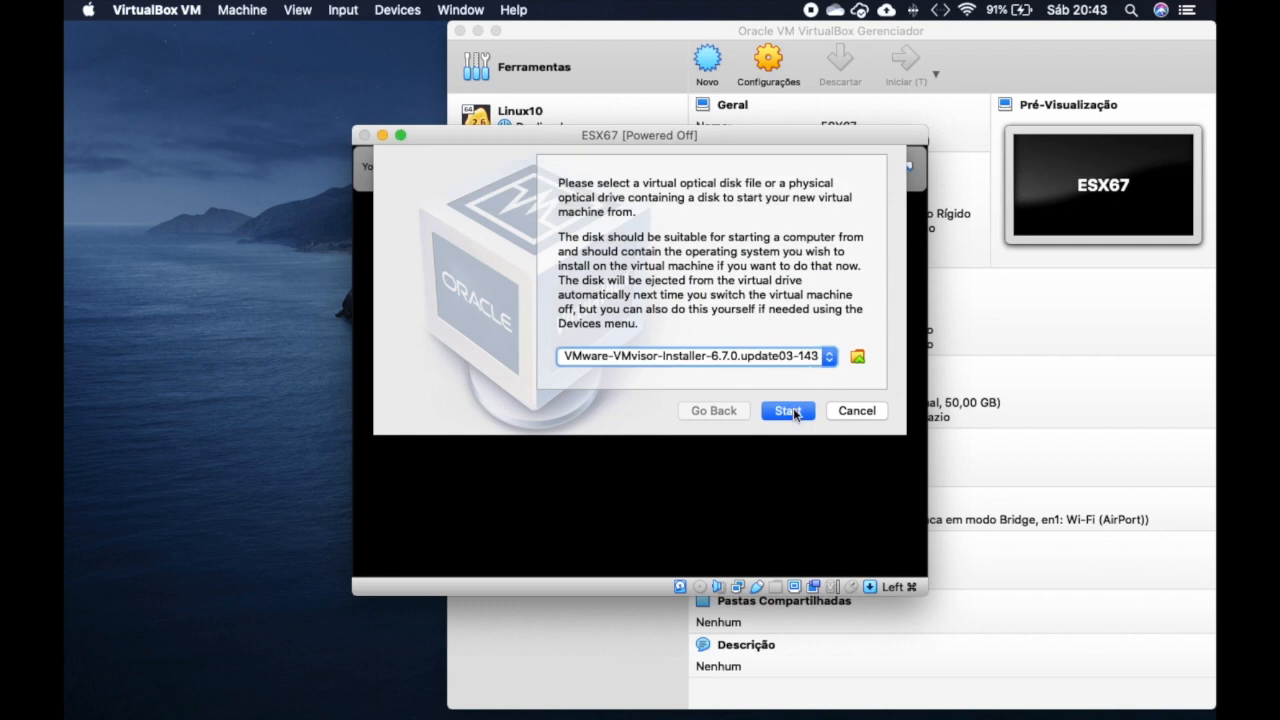
click(790, 411)
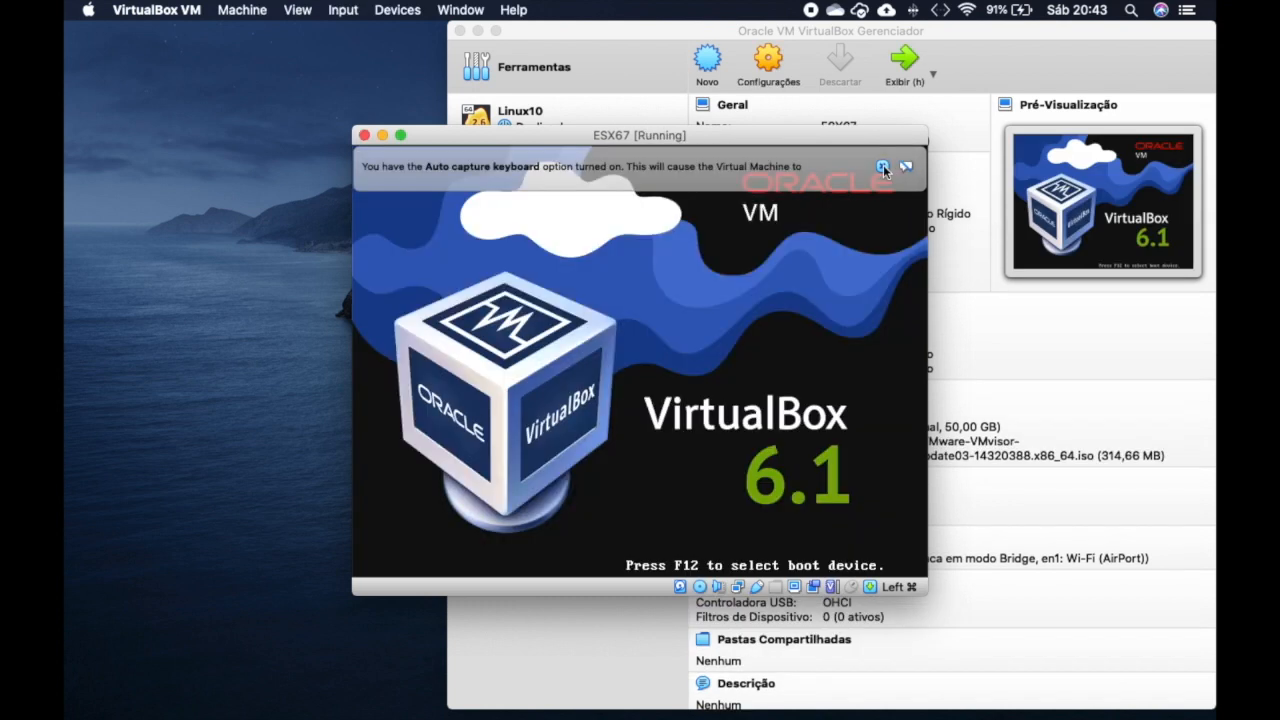
click(883, 167)
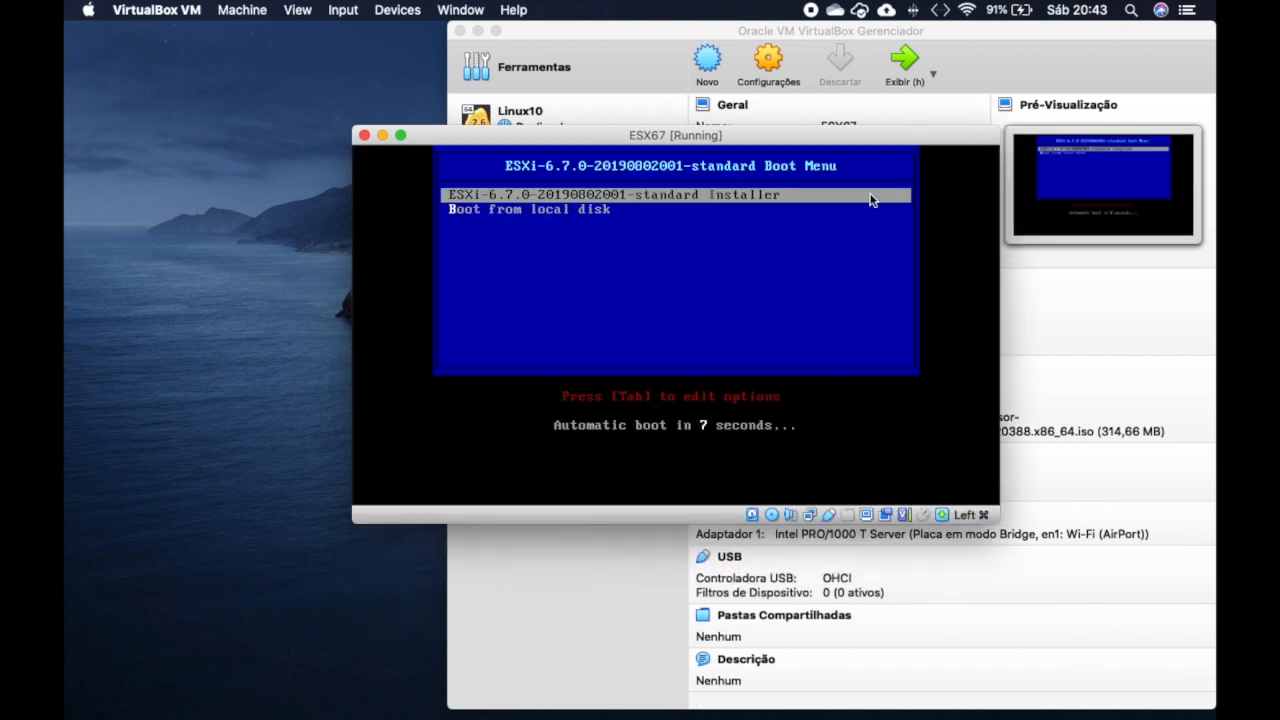
click(876, 196)
click(720, 415)
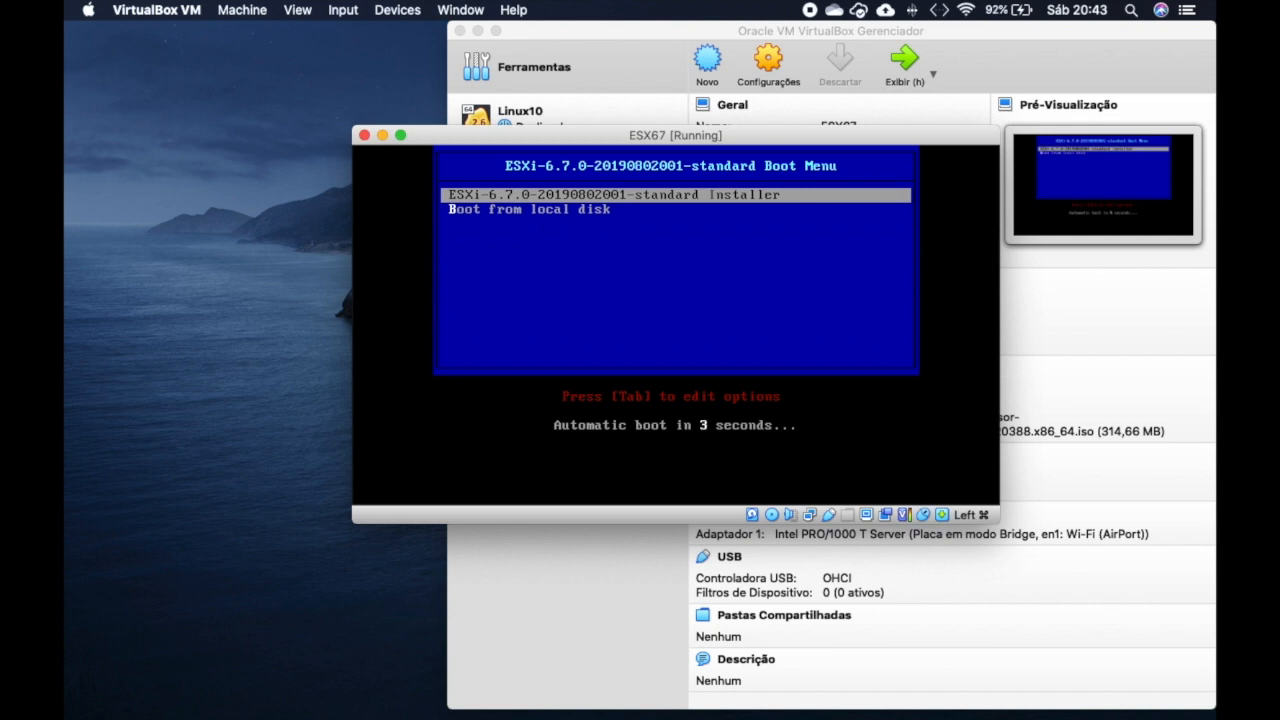
key(Return)
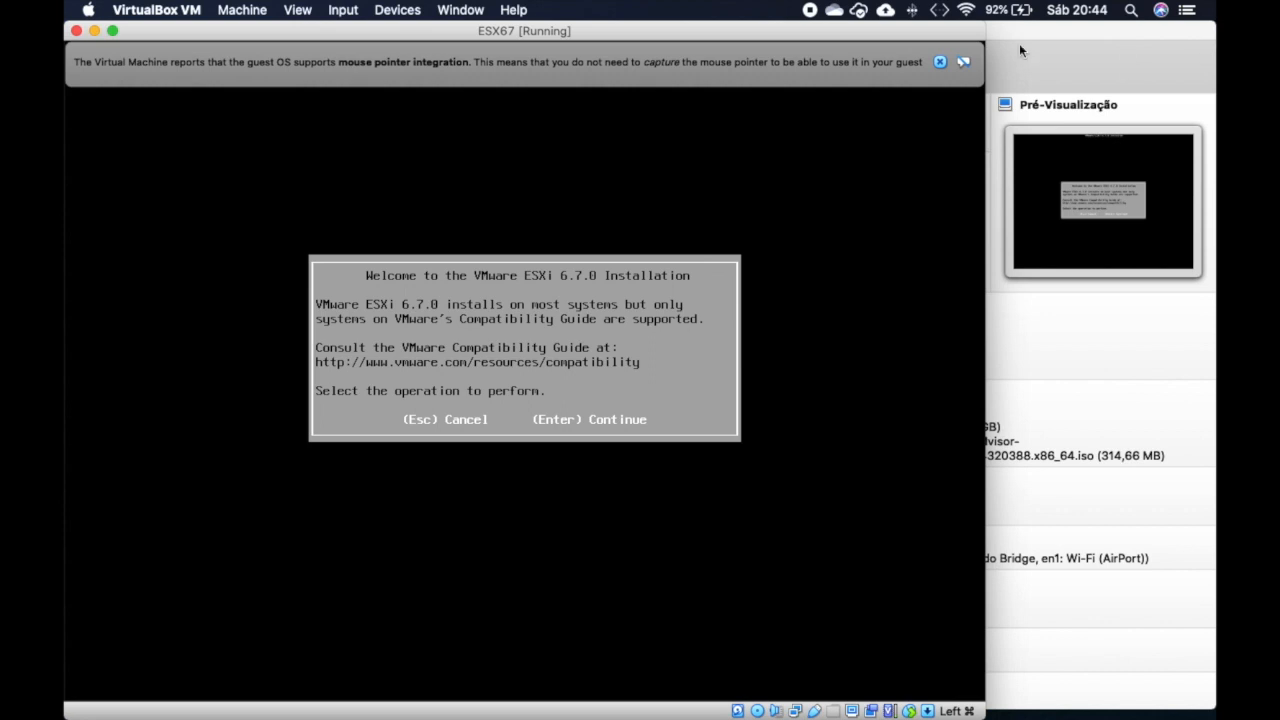
Step: Dismiss the mouse integration notice, then continue past the ESXi 6.7.0 welcome screen and accept the license agreement
click(940, 62)
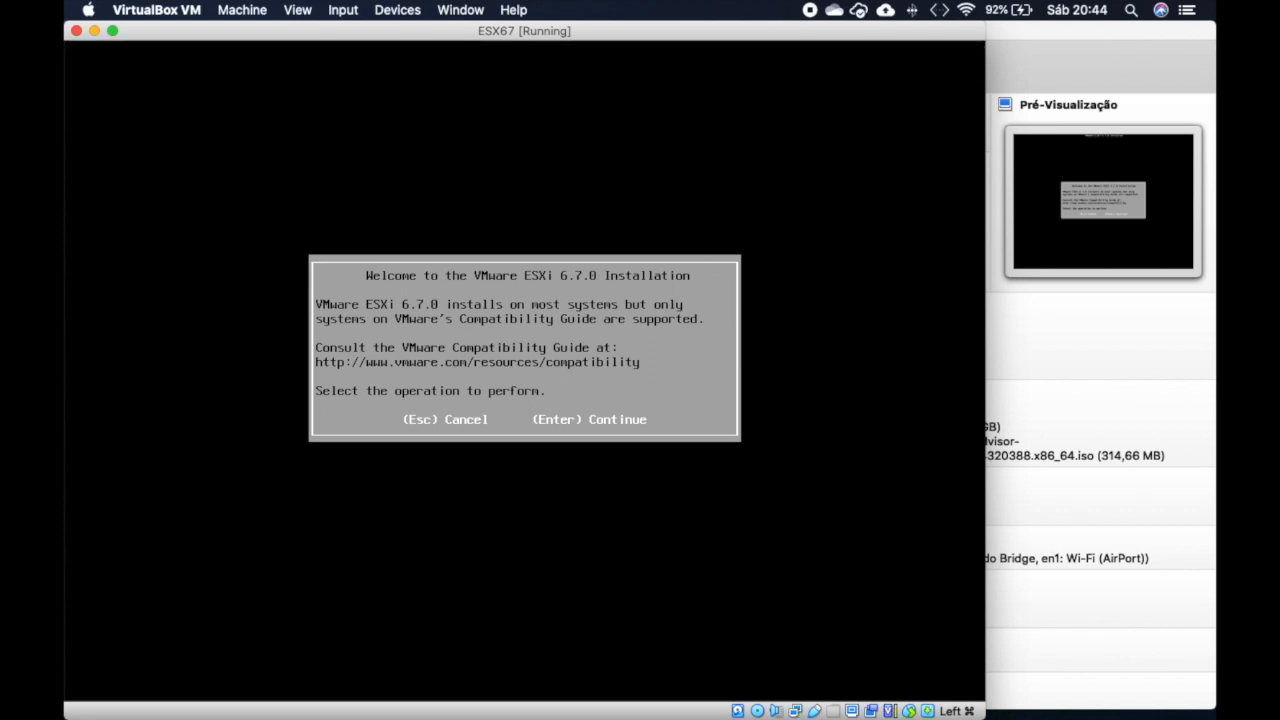
key(Return)
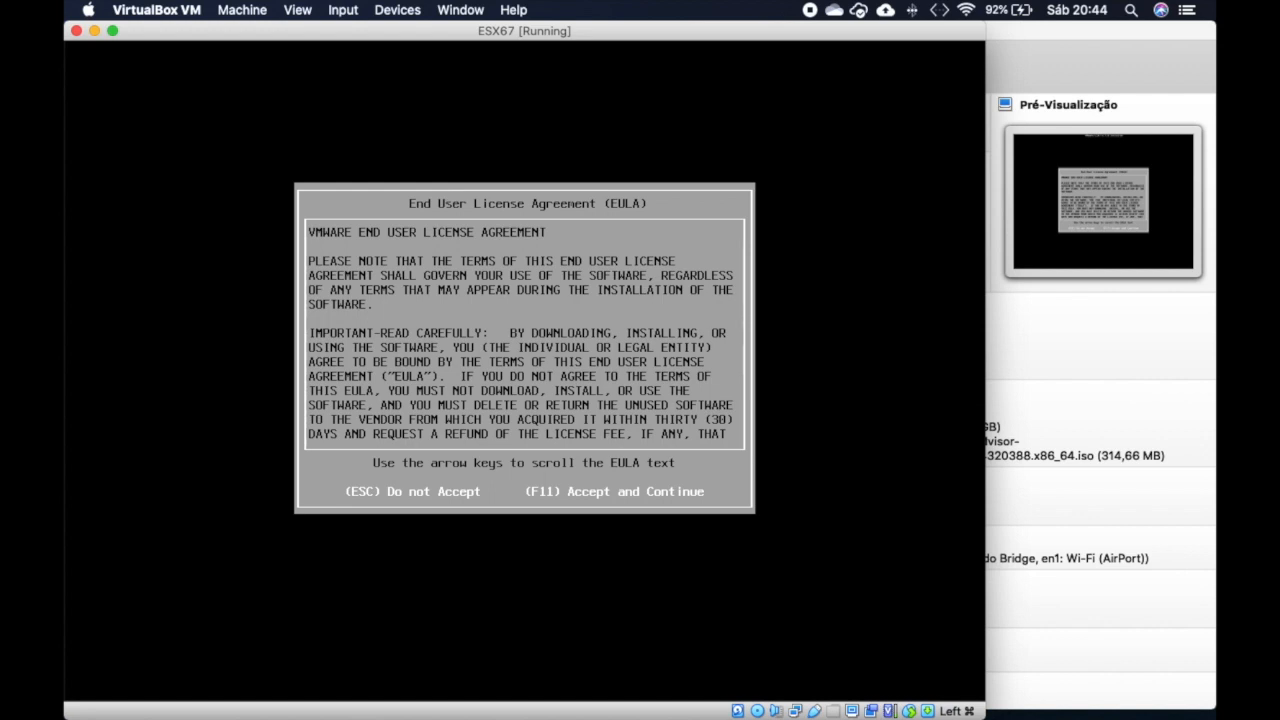
key(F11)
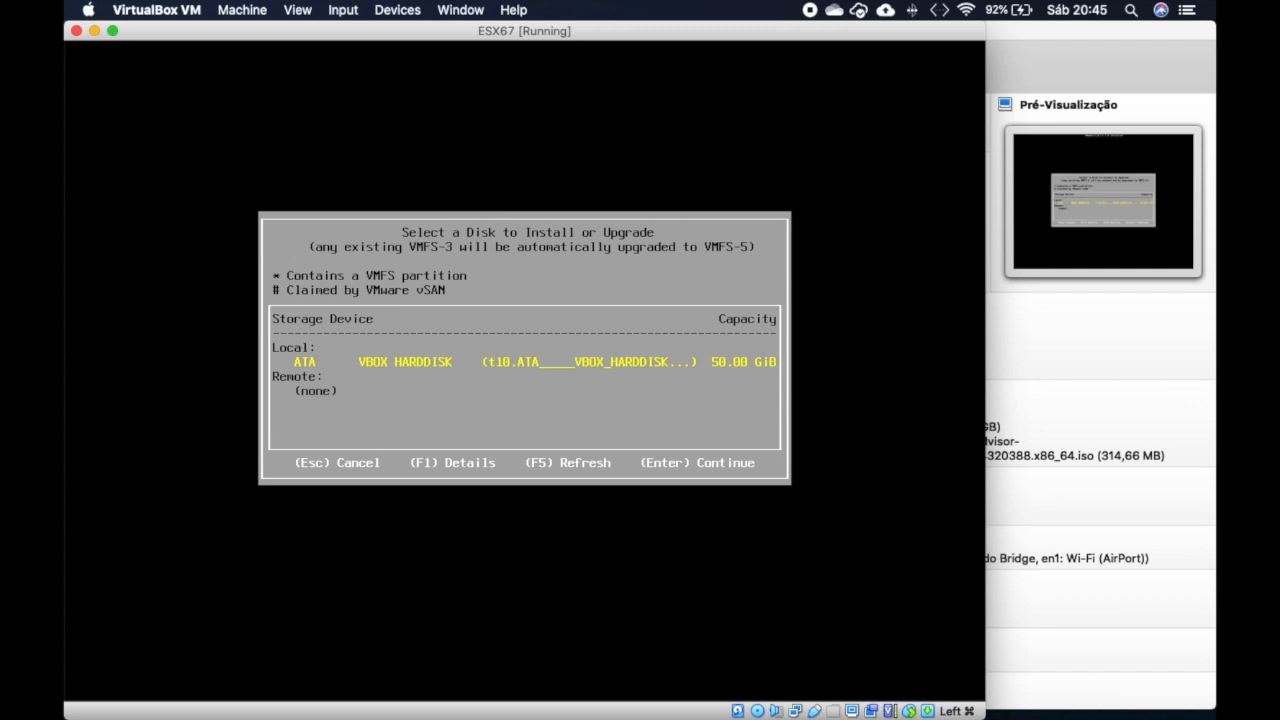
Step: Select the local VBOX HARDDISK as the installation disk and US Default as the keyboard layout
key(Return)
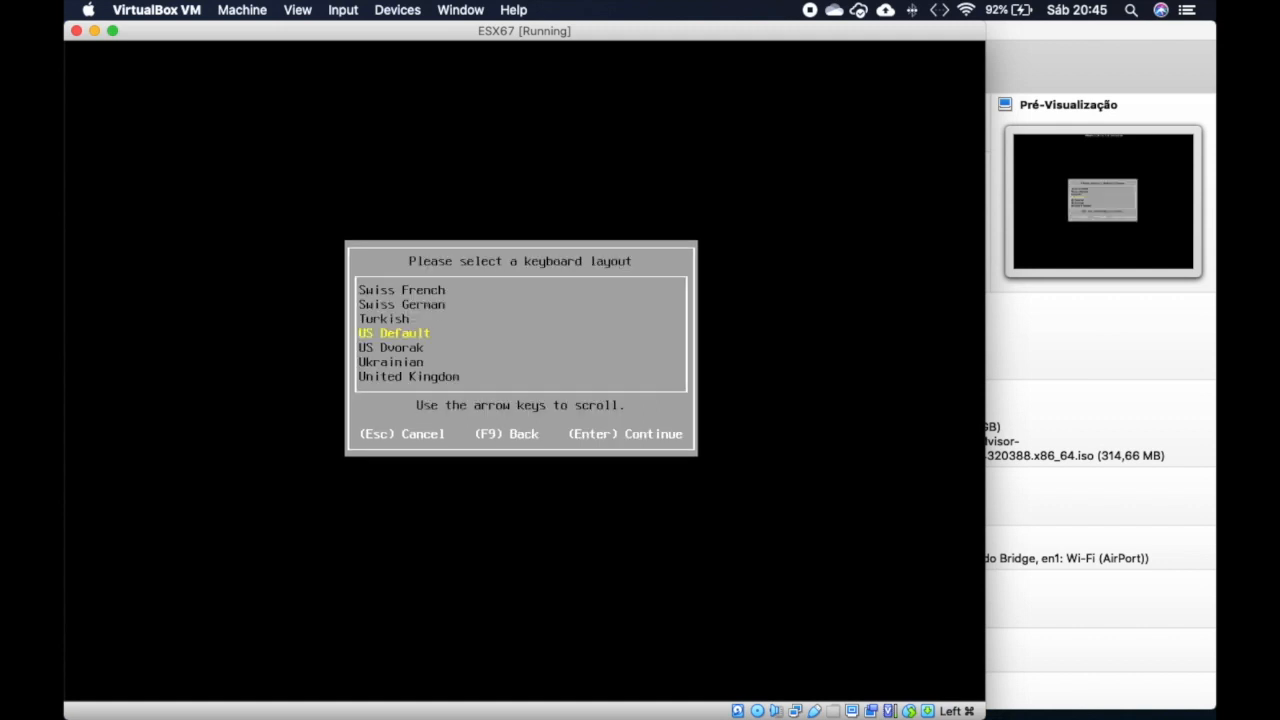
key(Return)
Step: Enter and confirm the root password, and continue the installation
text(********)
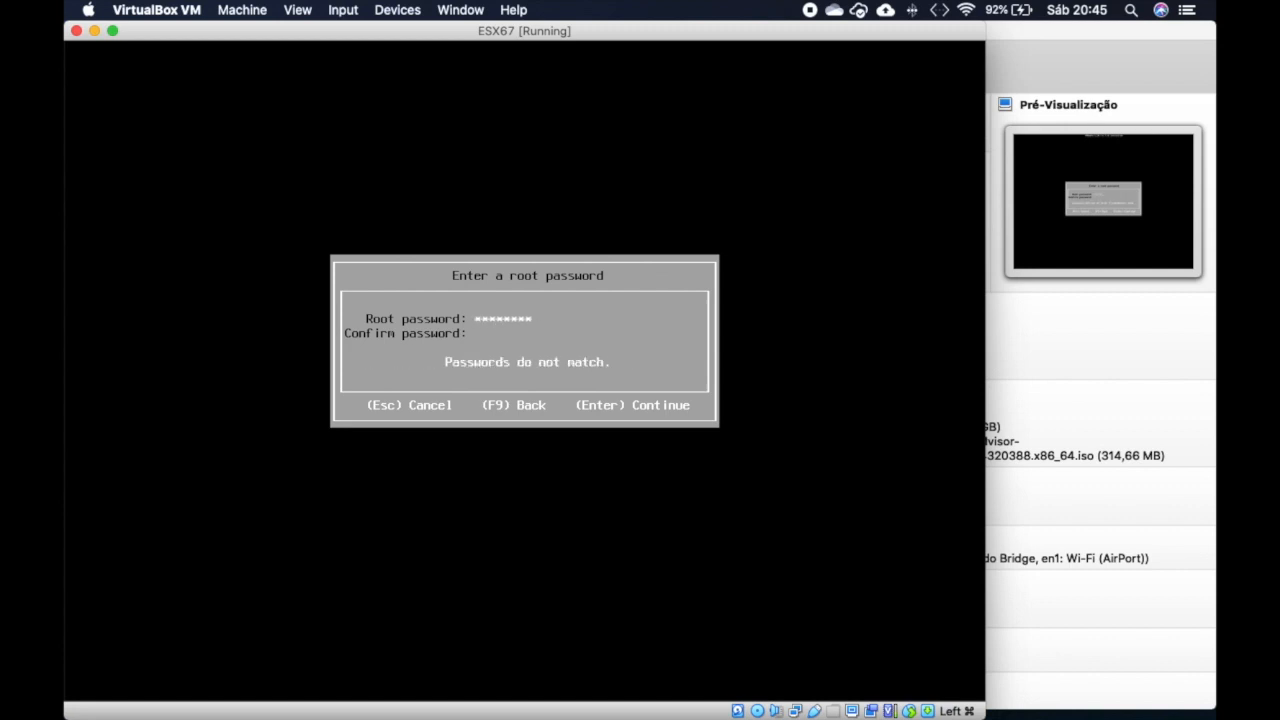
text(**********)
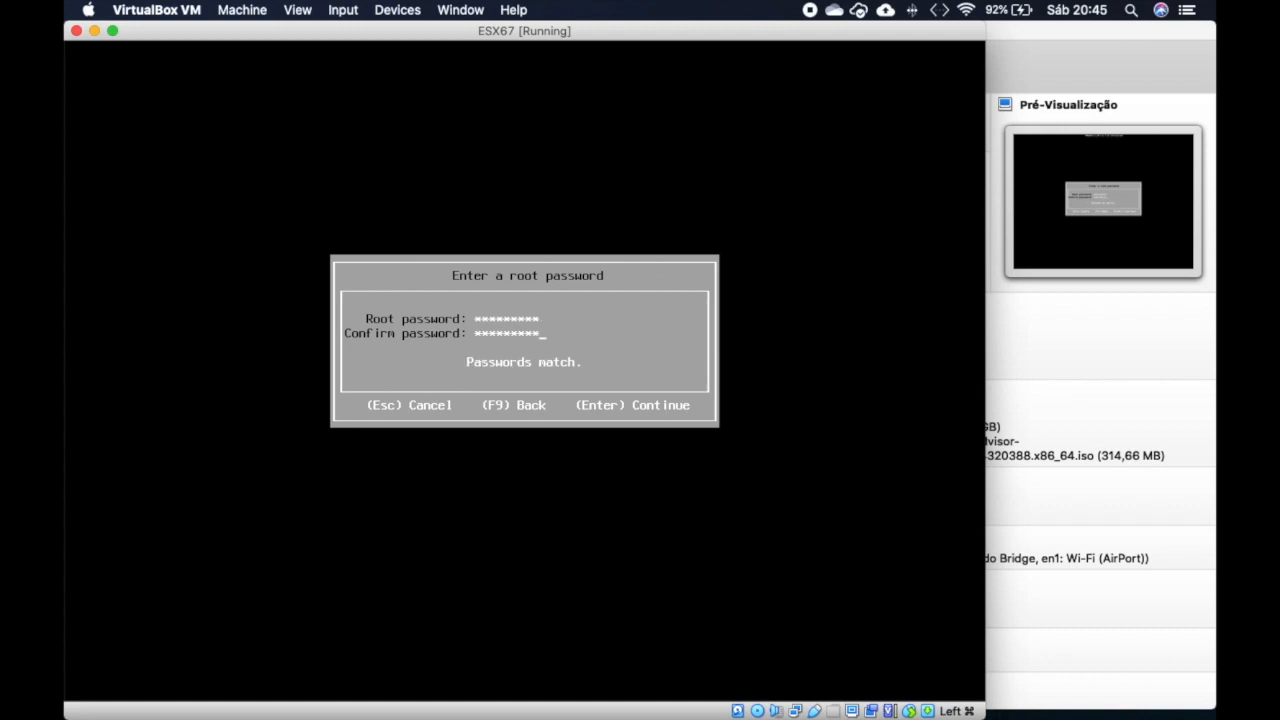
key(Return)
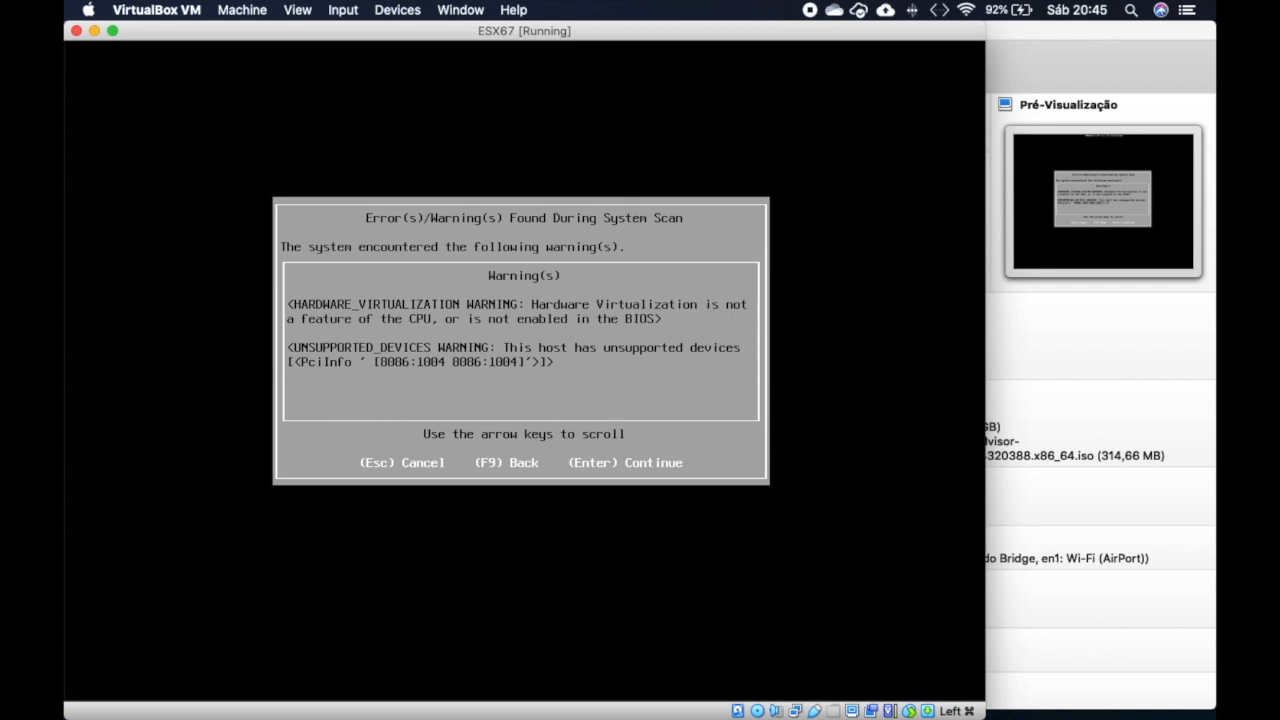
Step: Continue past the system scan warnings and confirm the ESXi 6.7.0 installation on the VBOX HARDDISK
key(Return)
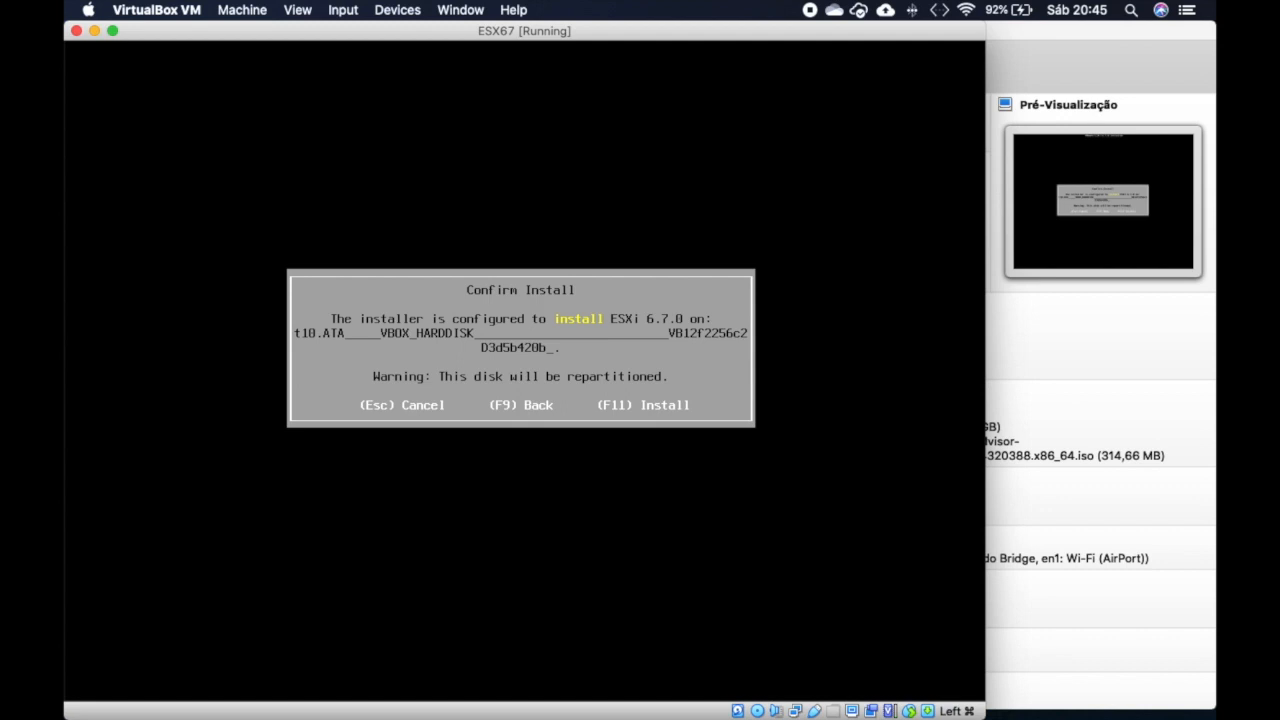
key(F11)
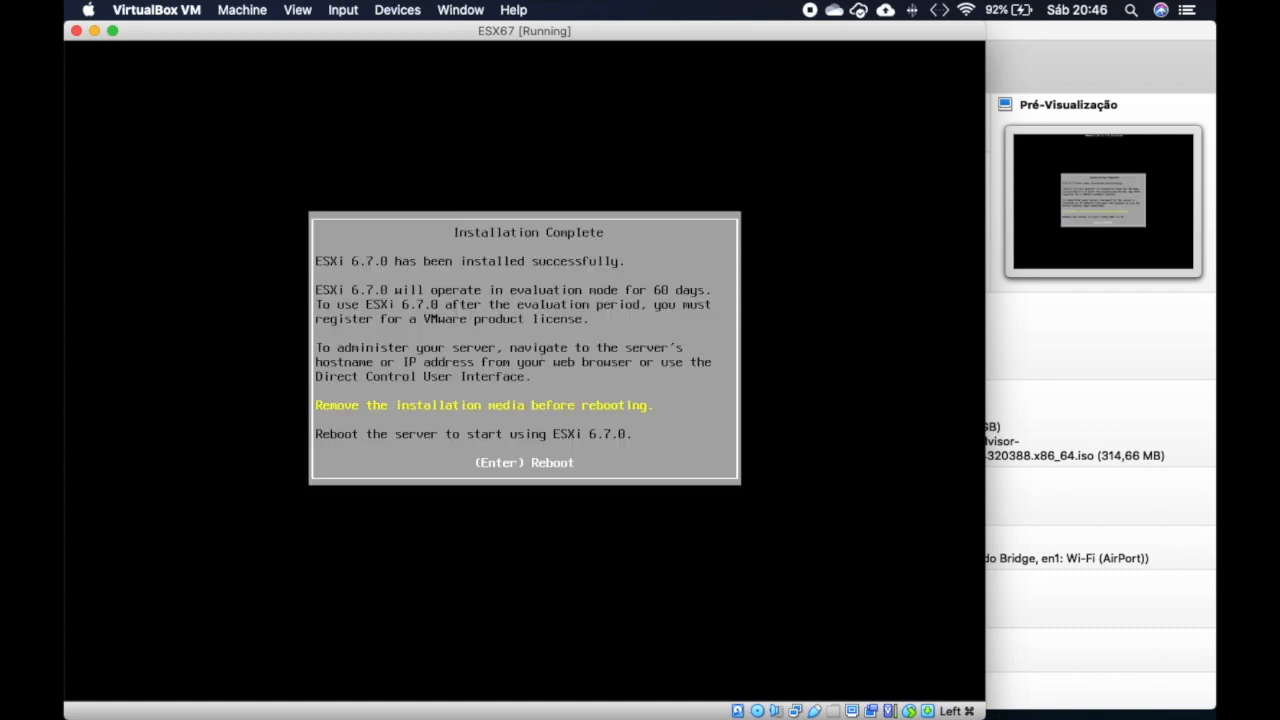
Step: Reboot the server to finish the ESXi installation and dismiss the mouse pointer integration notice
key(Return)
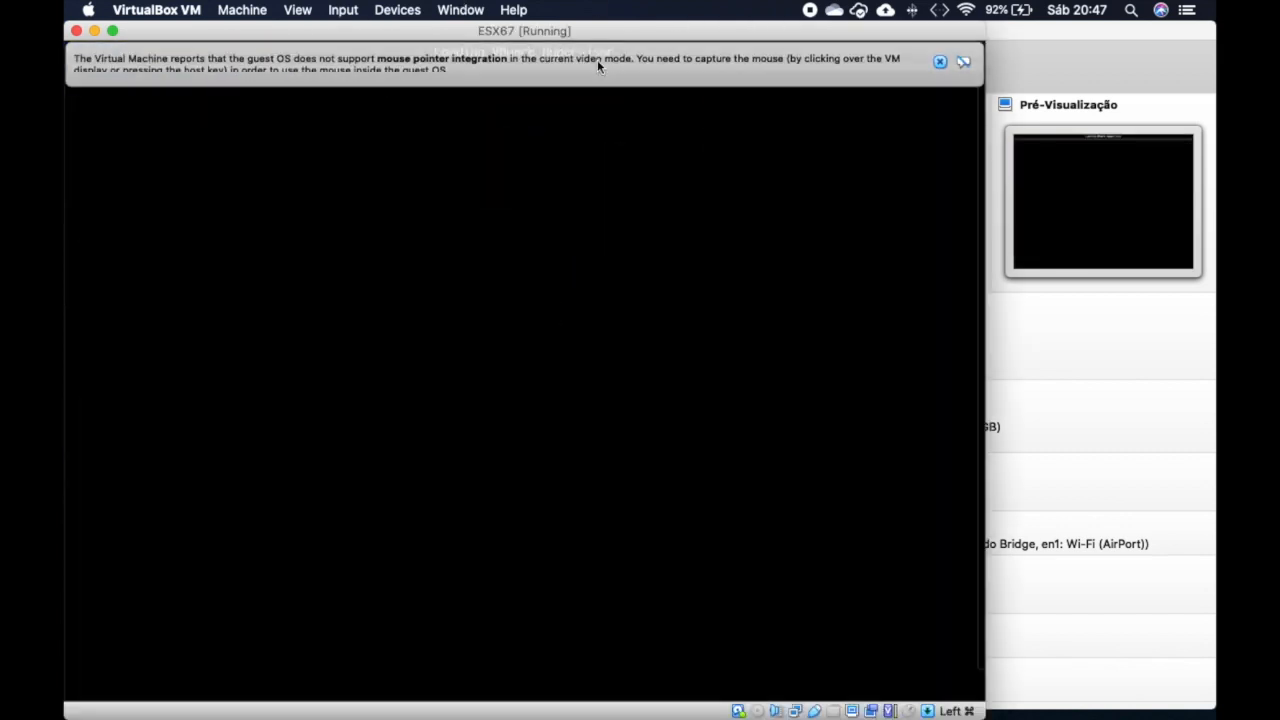
click(940, 64)
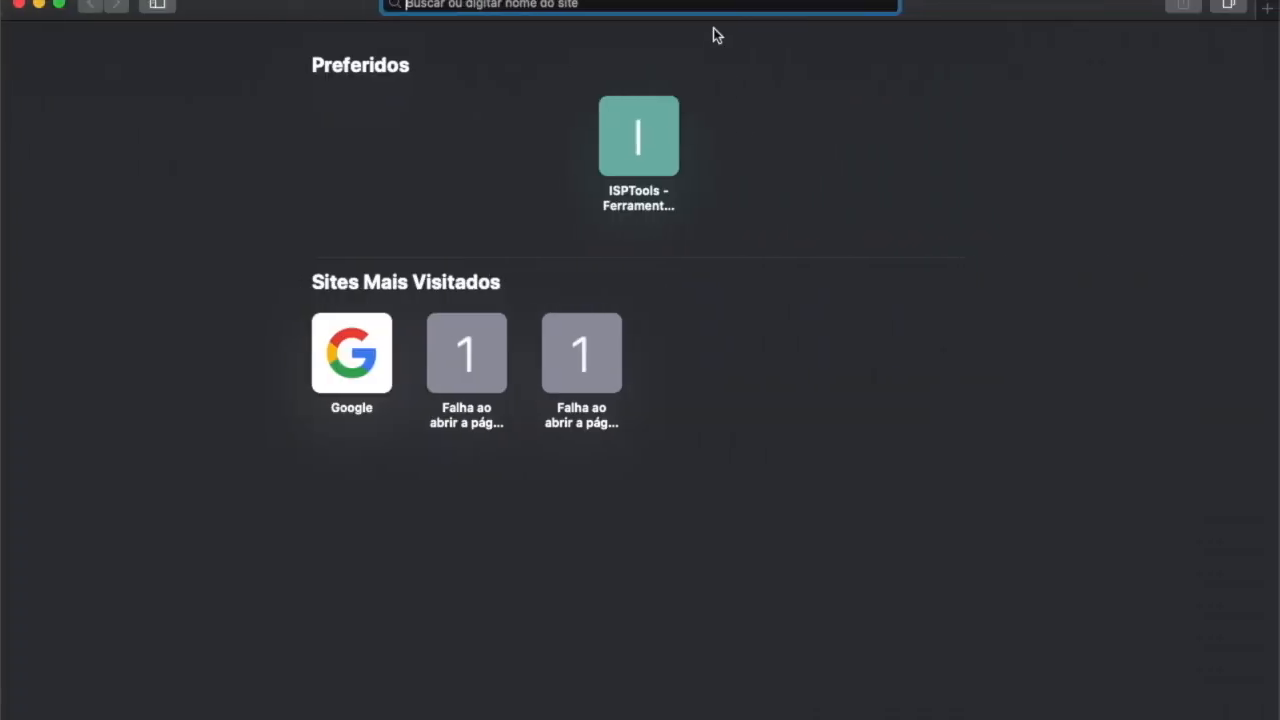
Step: Switch to Safari and open the ESXi host's web interface at 192.168.200.109
text(102.1)
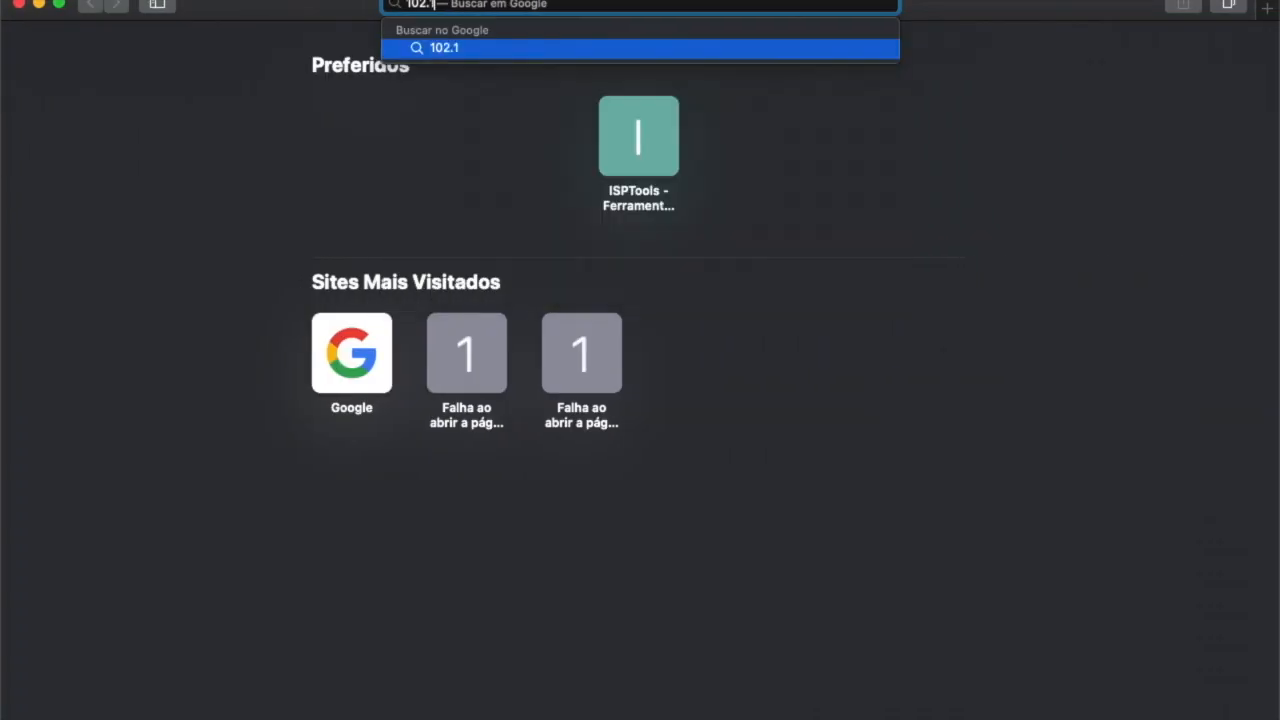
key(BackSpace)
key(BackSpace)
key(BackSpace)
key(BackSpace)
text(9)
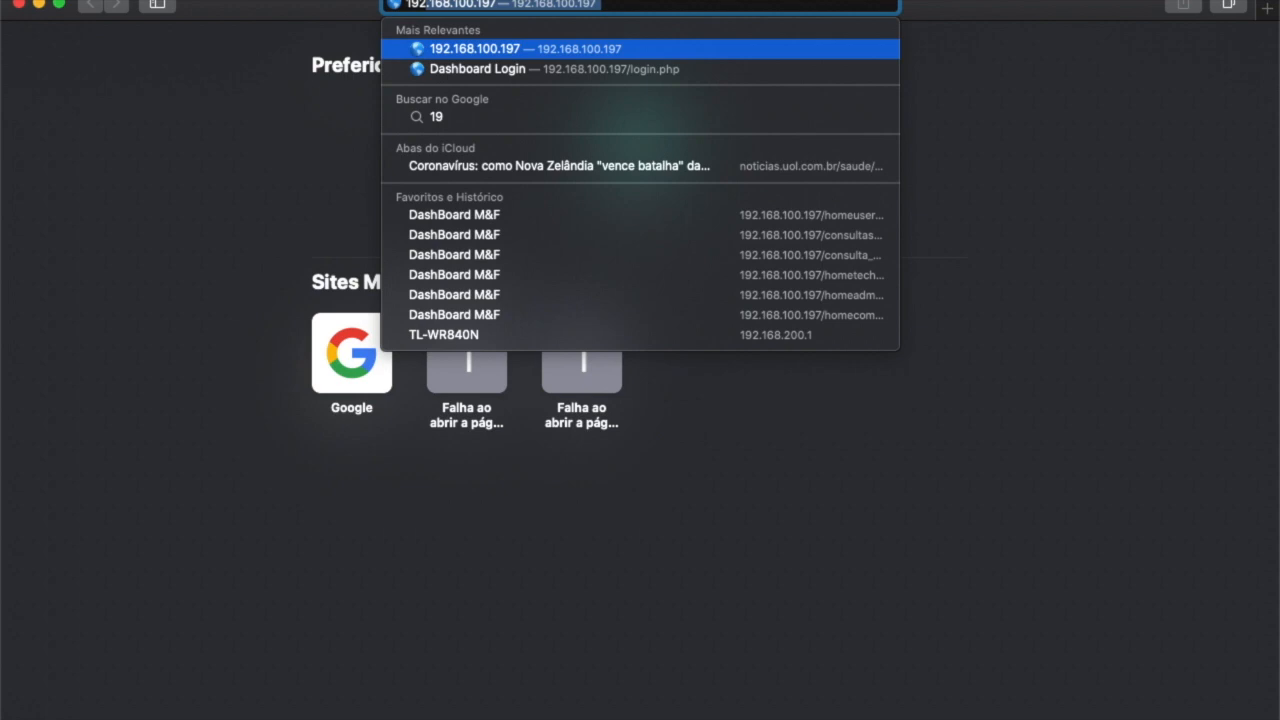
text(2.1)
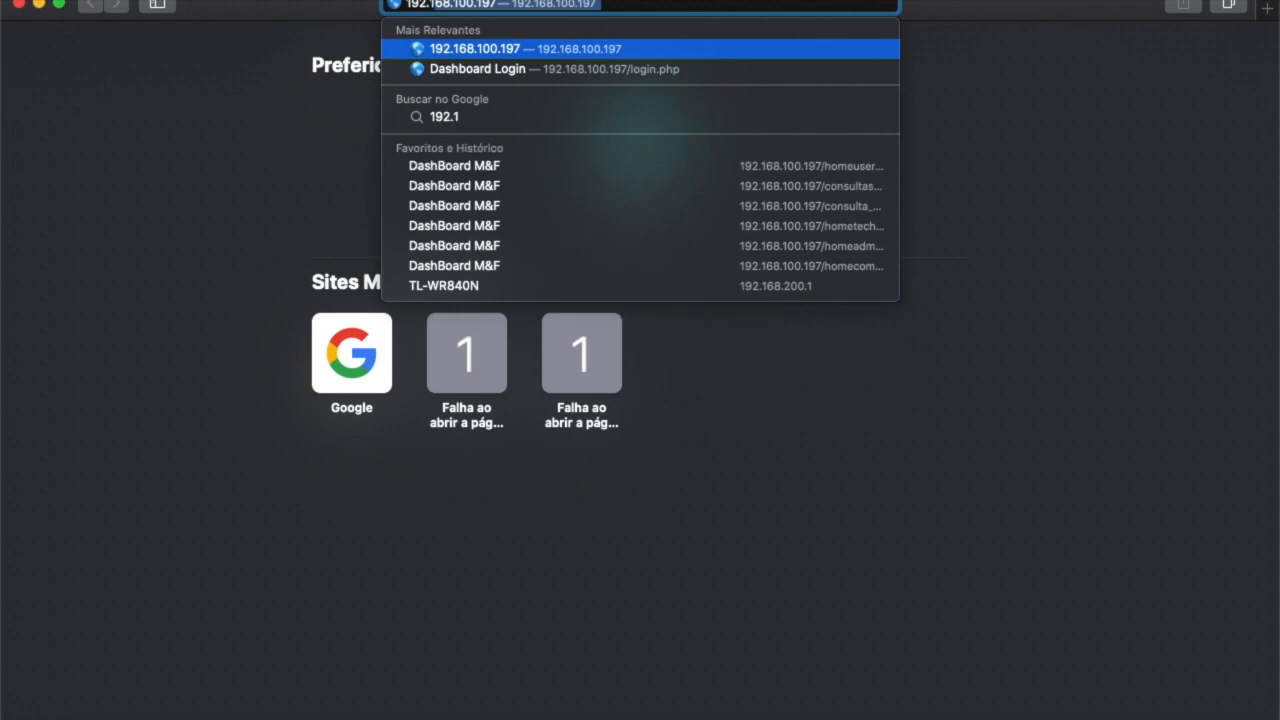
text(68.200.109)
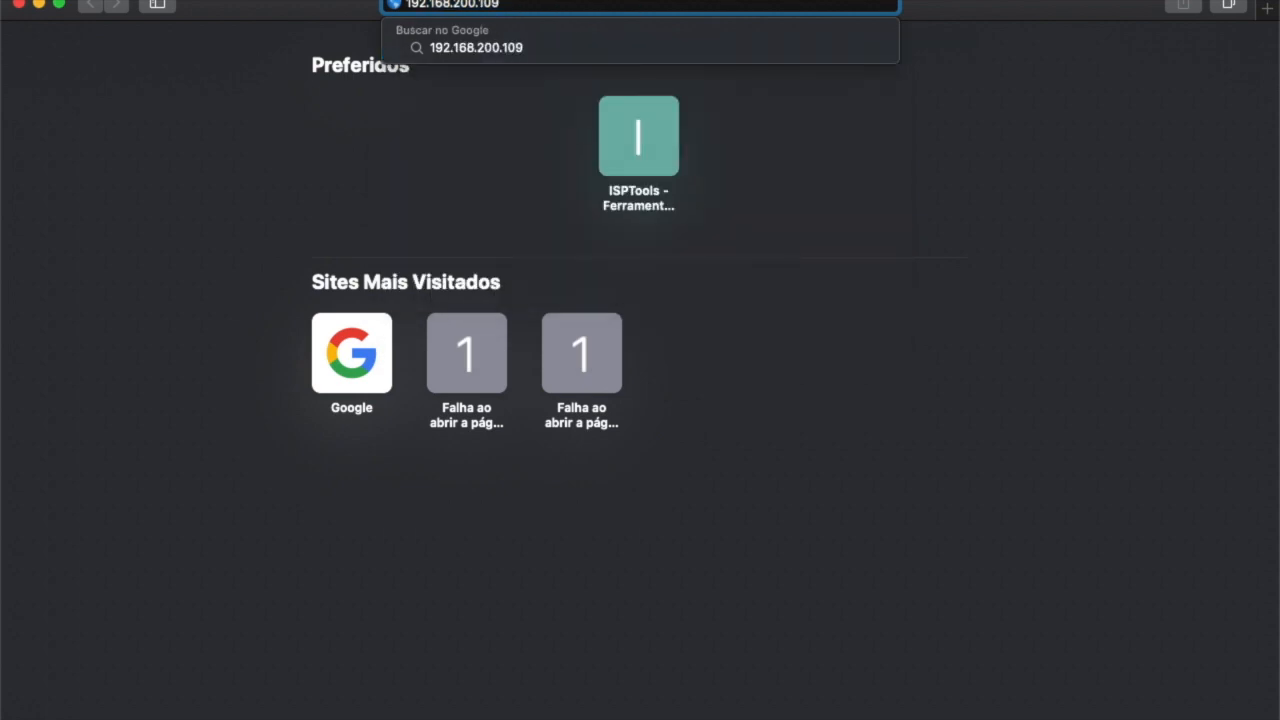
key(Return)
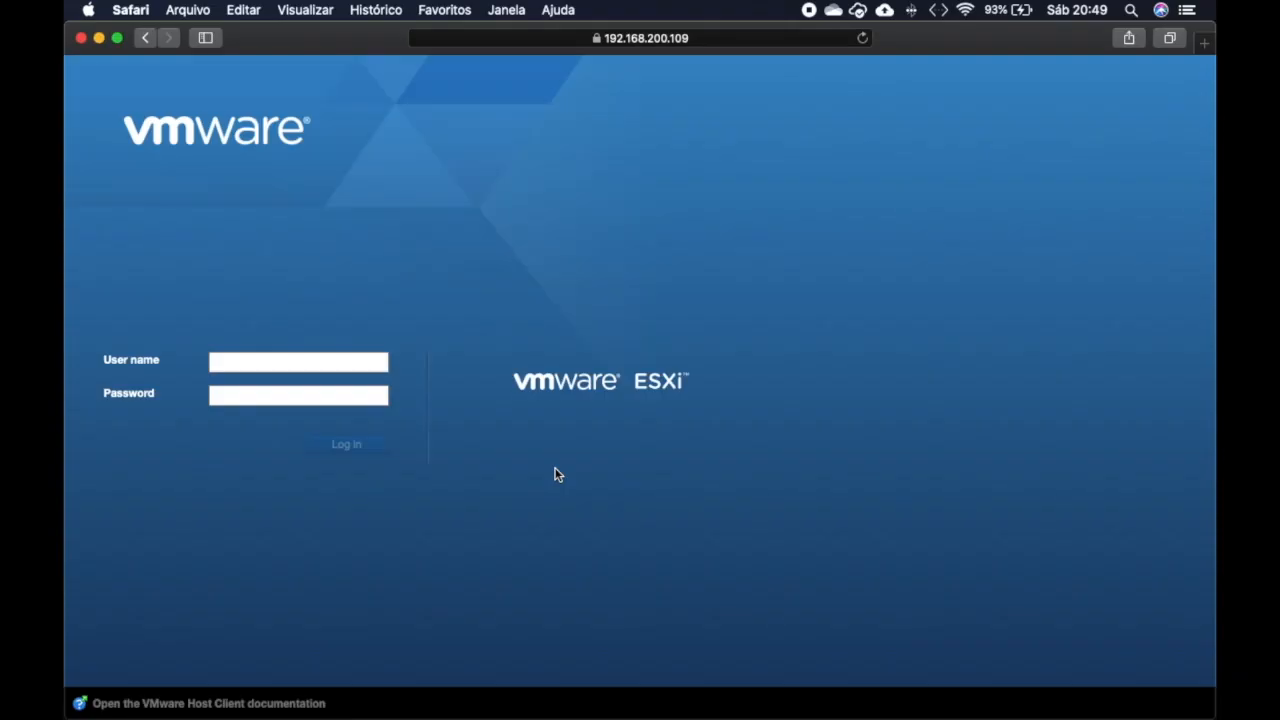
Step: Log in to the ESXi host as root with the account password and accept the Customer Experience Improvement Program notice
click(318, 363)
text(root)
key(Tab)
text(••••••••)
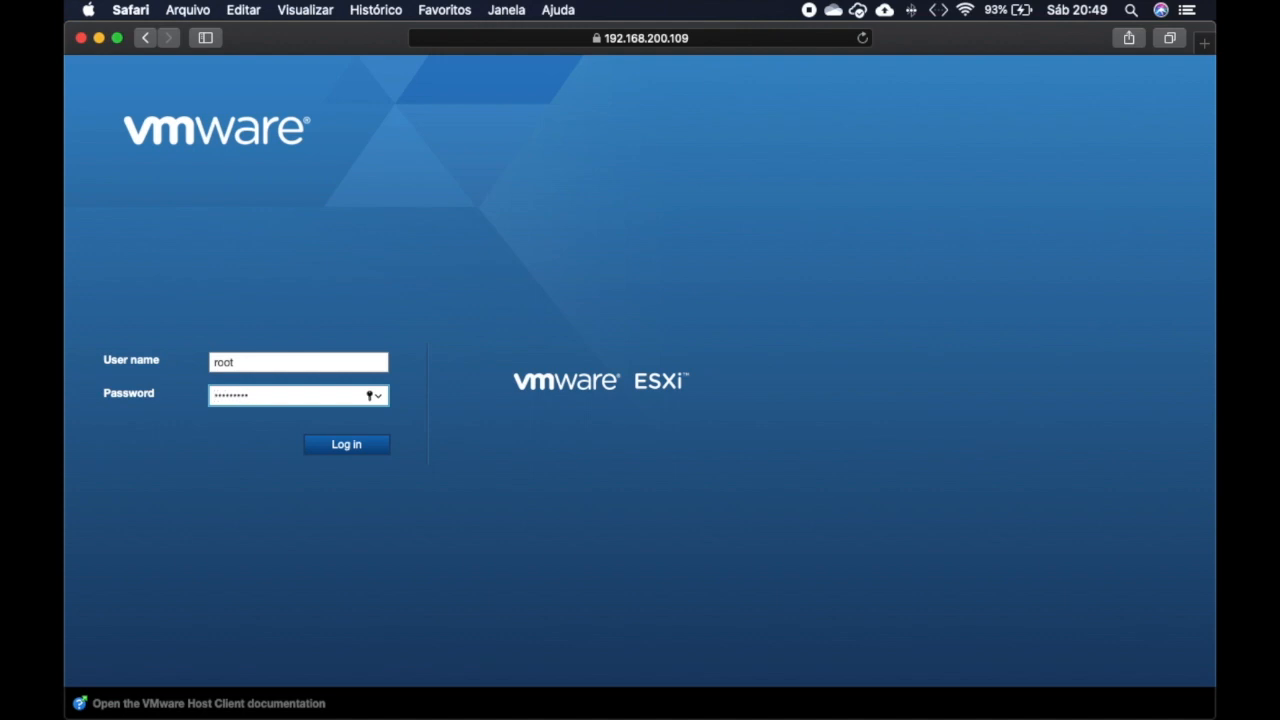
click(340, 445)
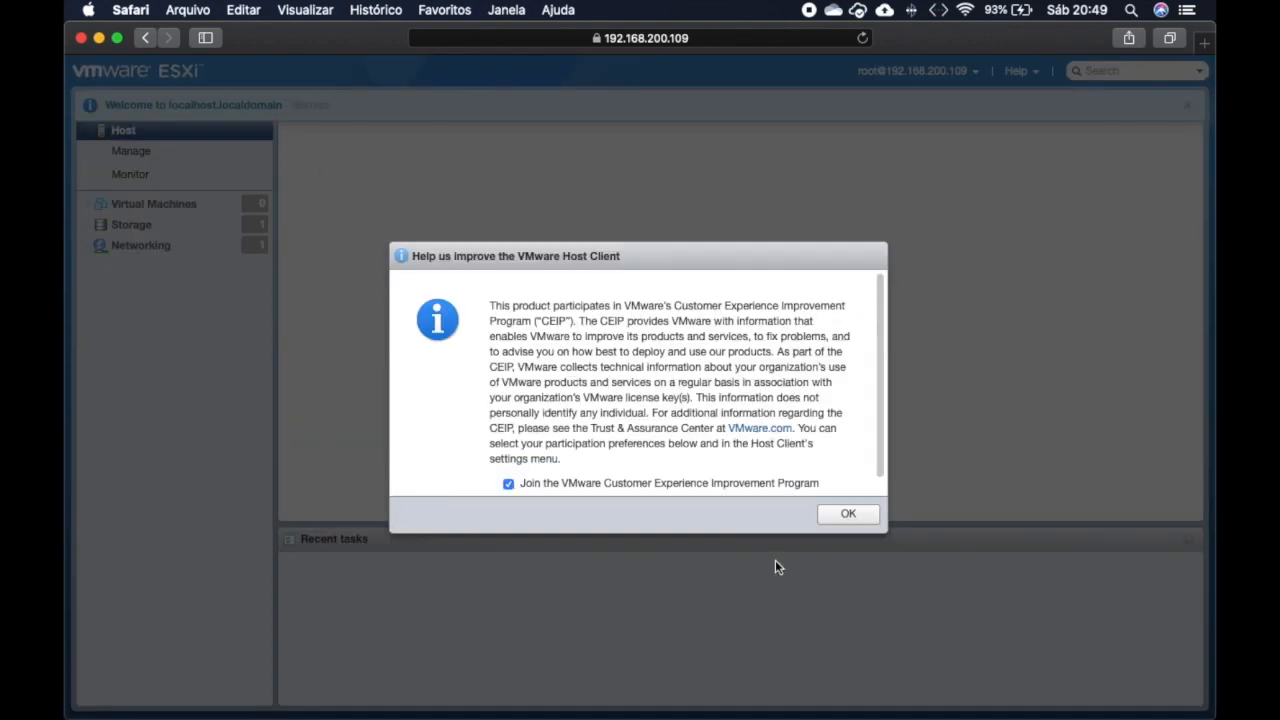
click(848, 515)
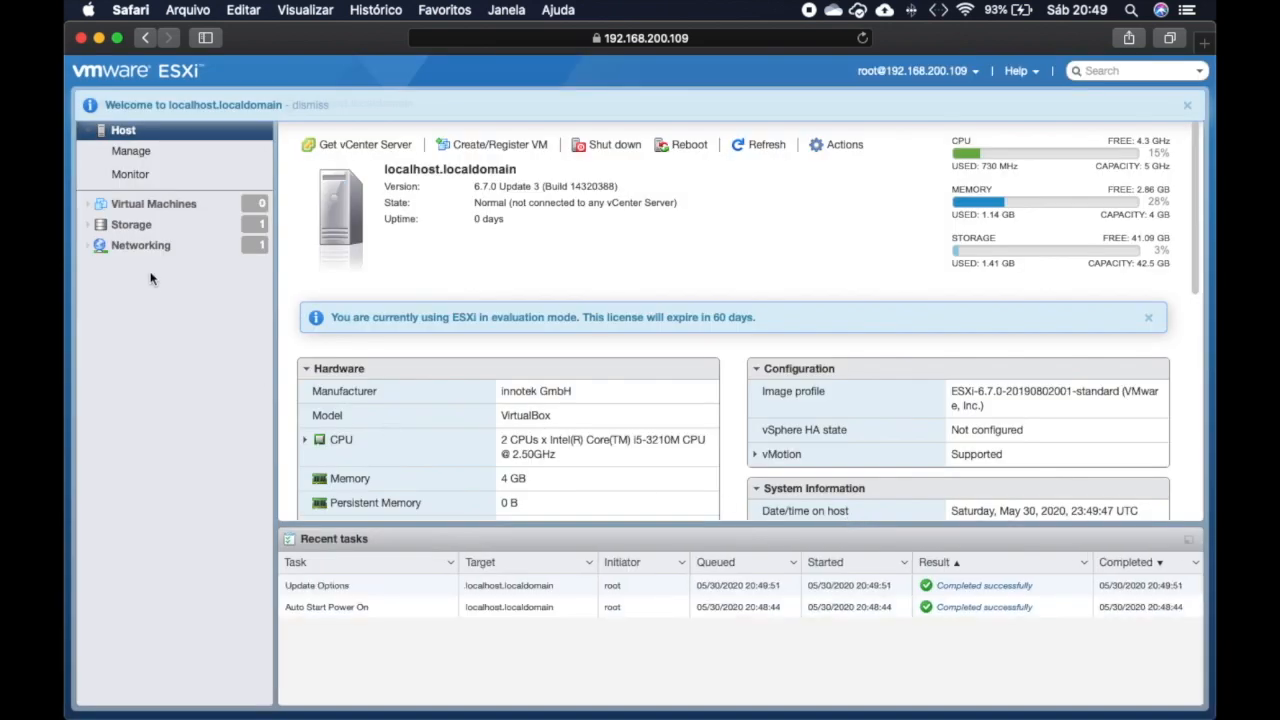
Step: Start creating a new virtual machine on the ESXi host, using the Create a new virtual machine option
click(172, 206)
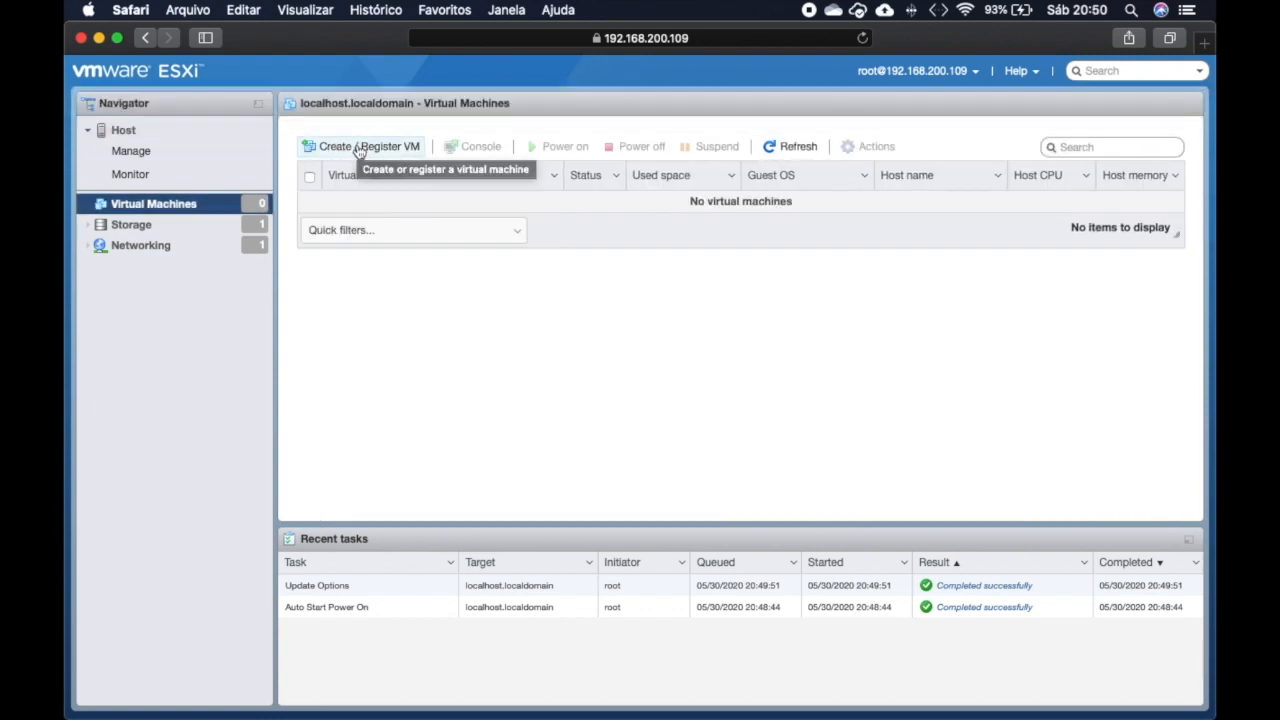
click(359, 148)
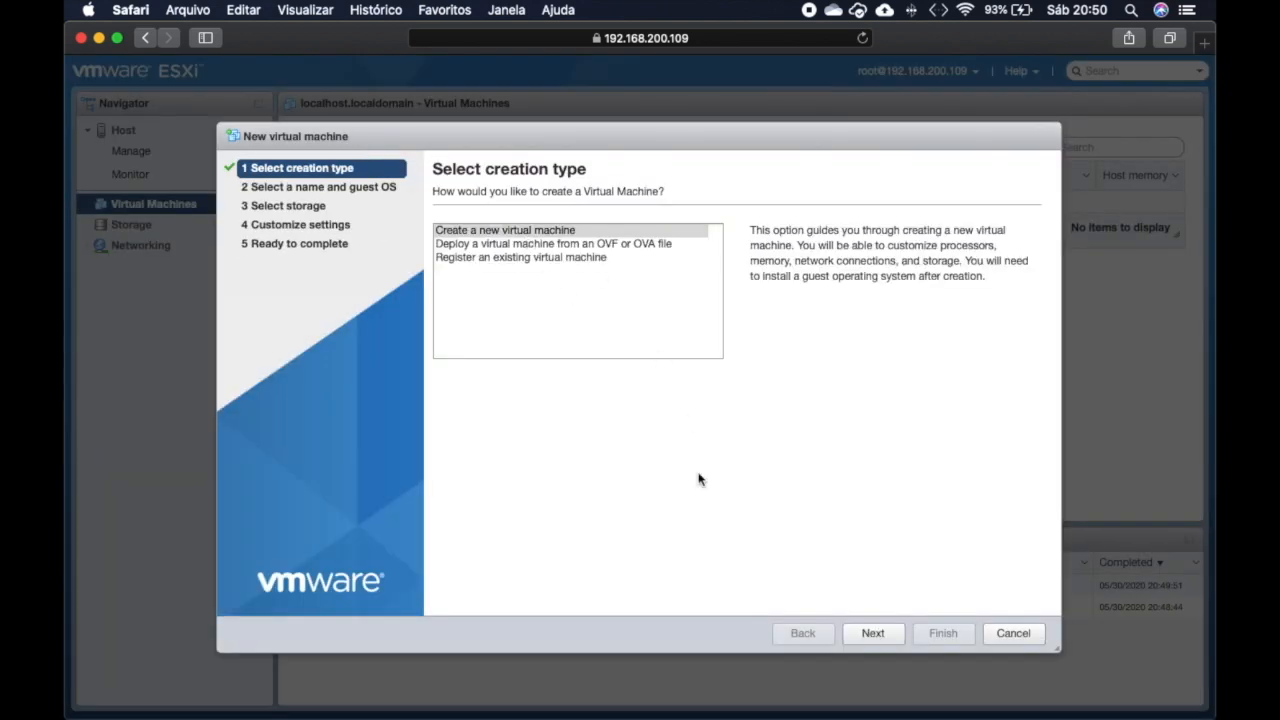
click(873, 640)
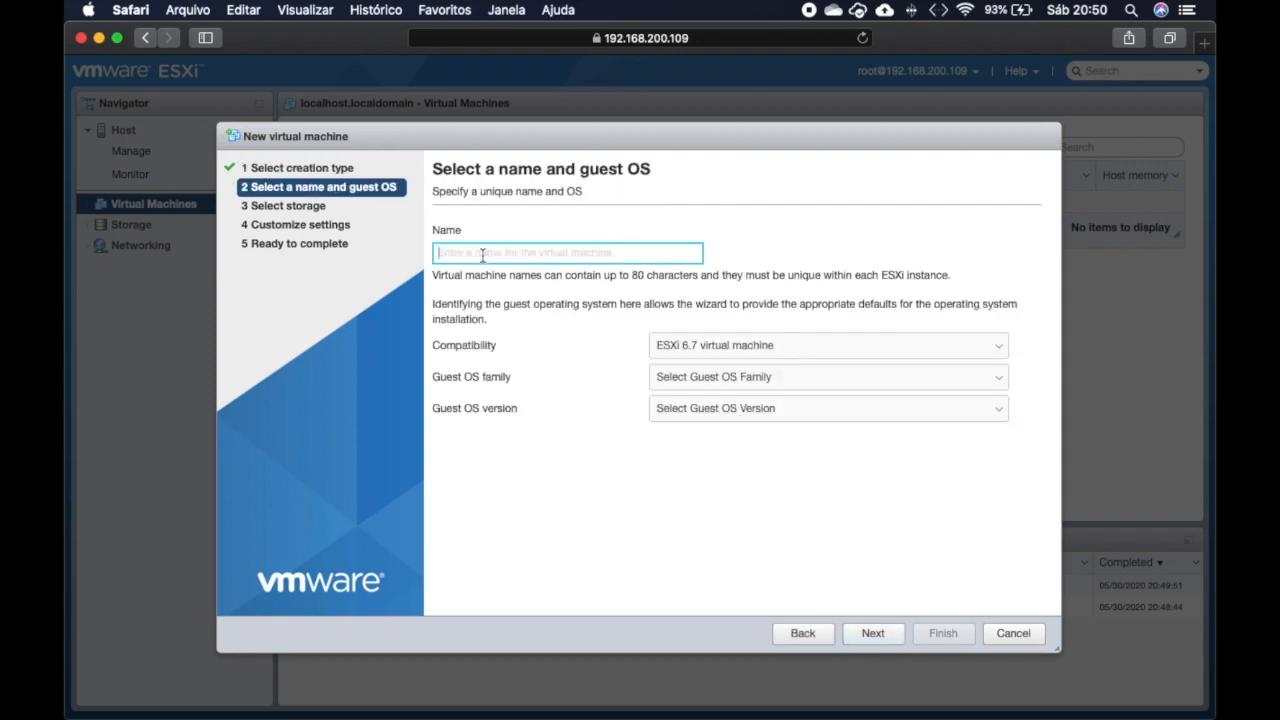
Step: Name the virtual machine WindowsServer and set its guest OS to Windows, Microsoft Windows Server 2012 (64-bit)
text(Windows)
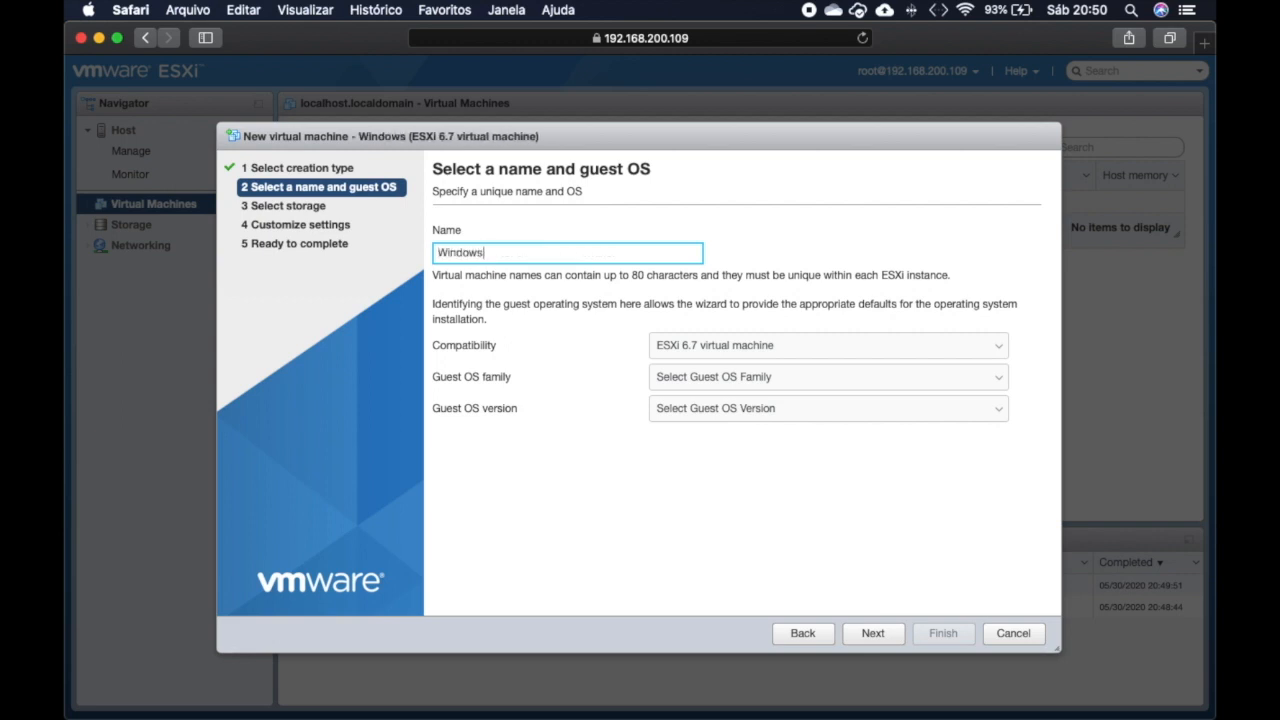
text(Server)
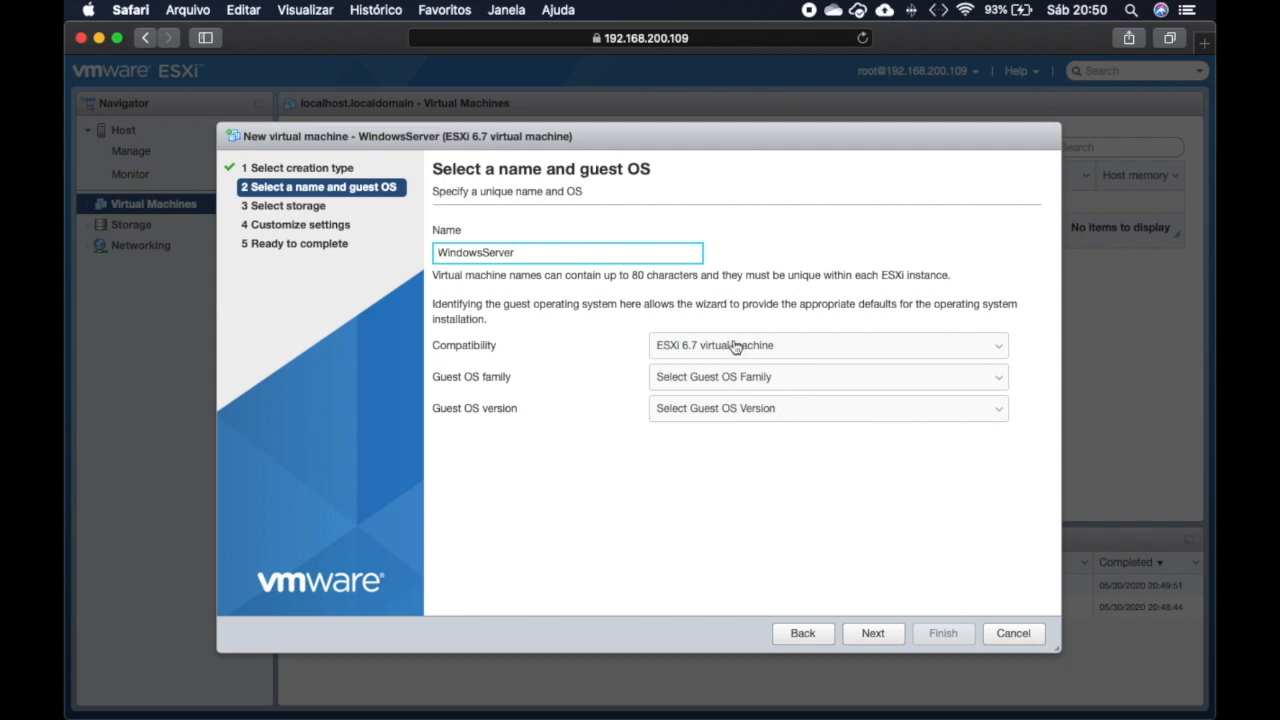
click(712, 380)
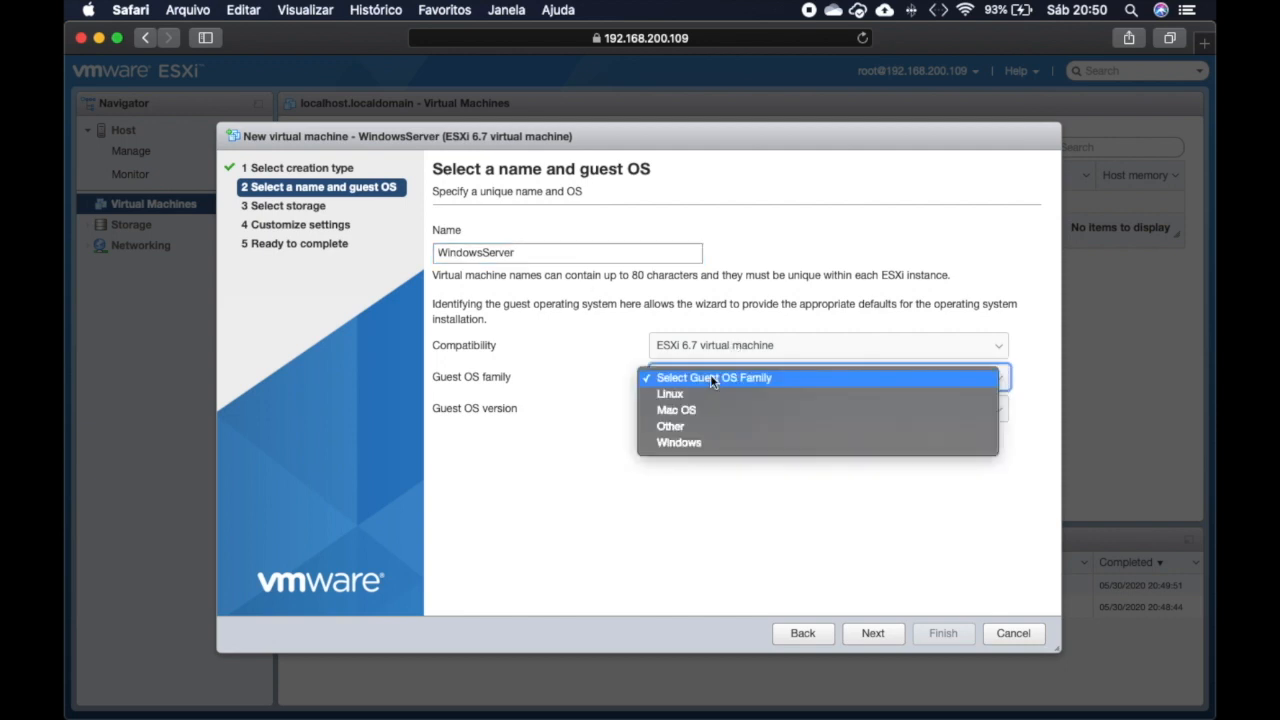
click(685, 443)
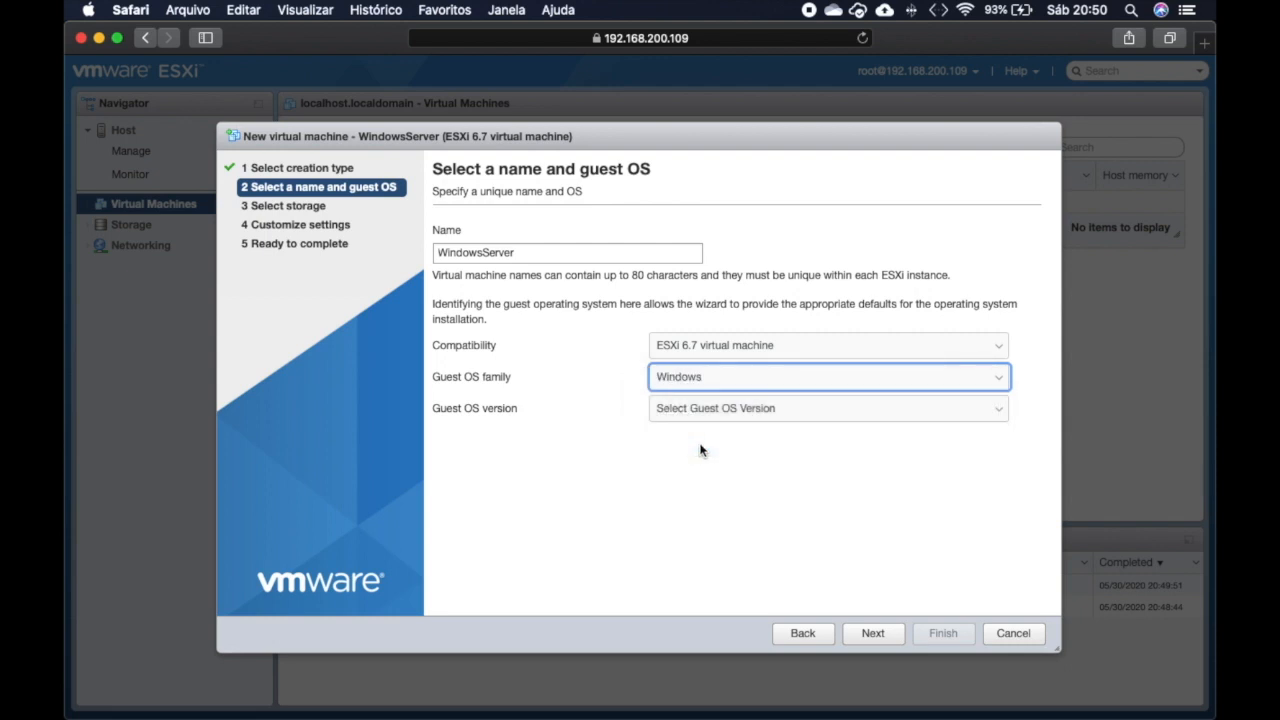
click(712, 412)
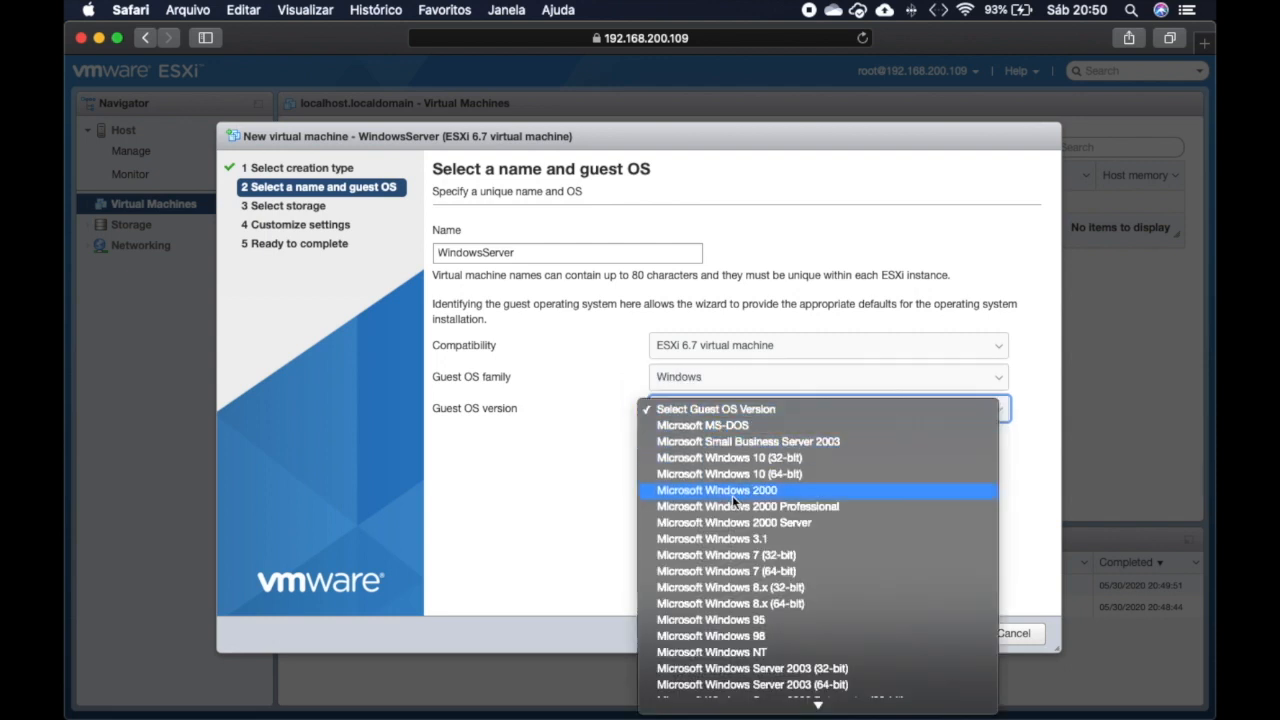
scroll(735, 612, down, 2)
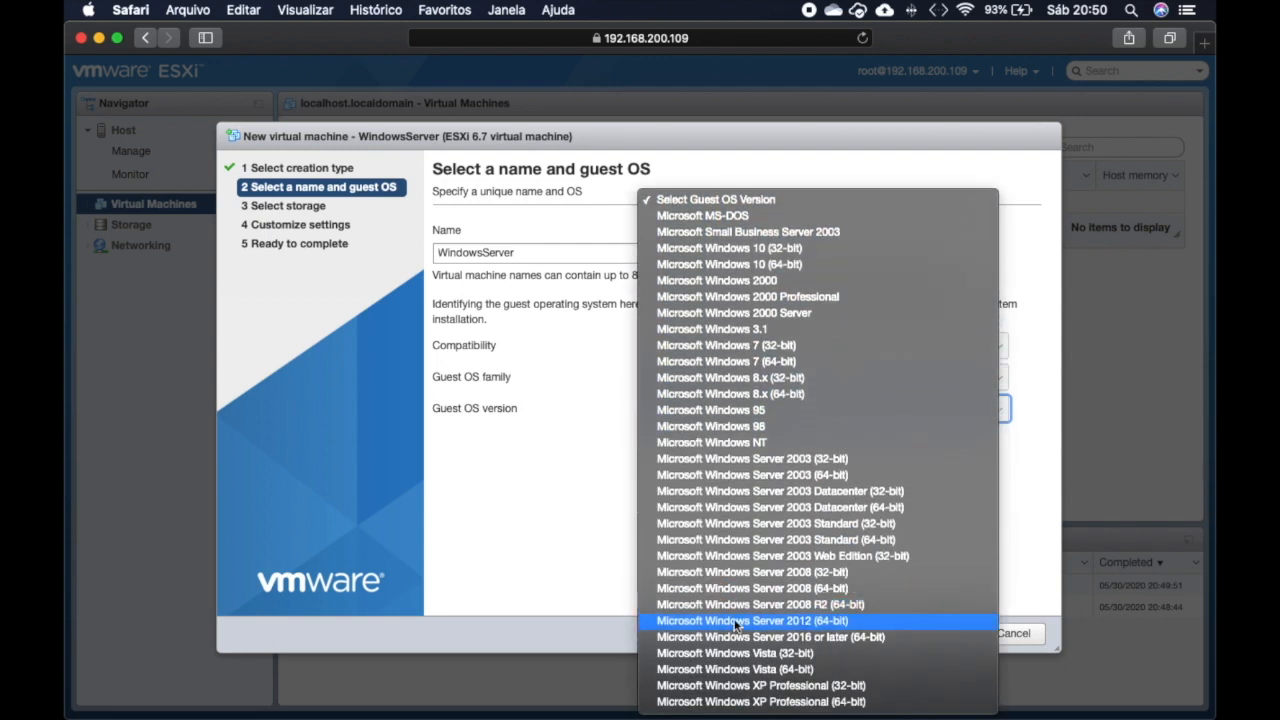
click(734, 623)
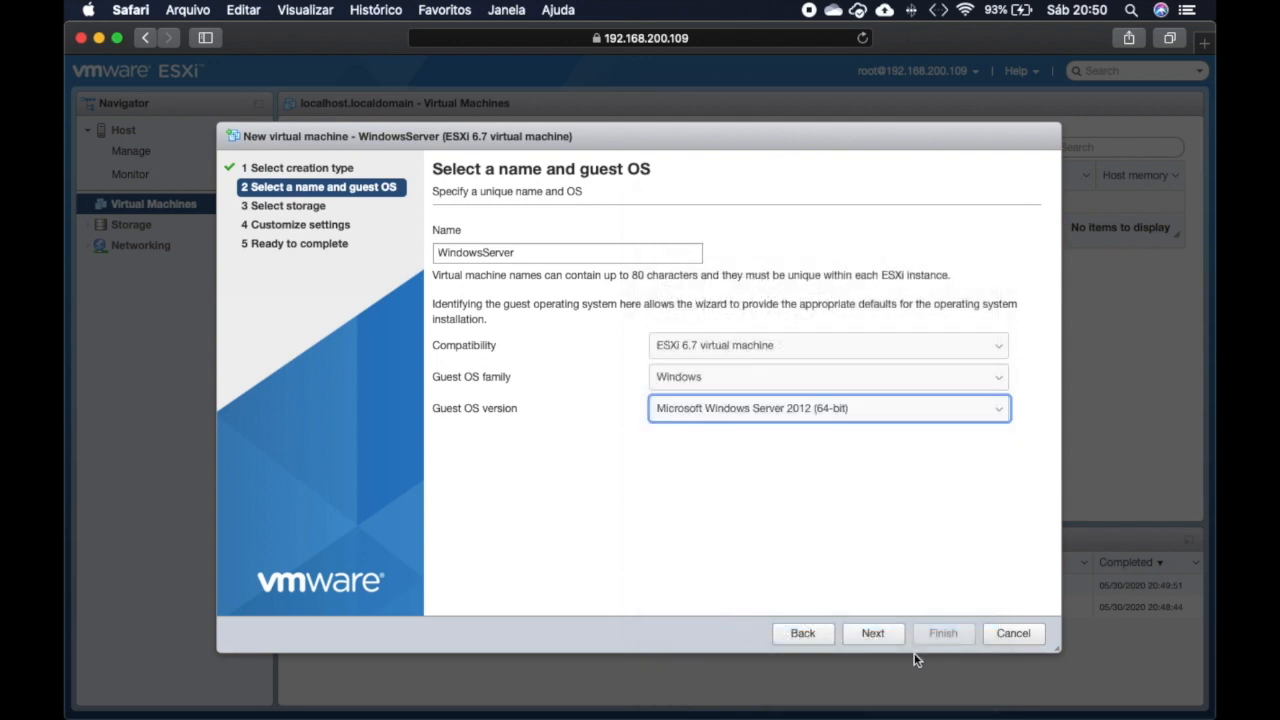
click(874, 634)
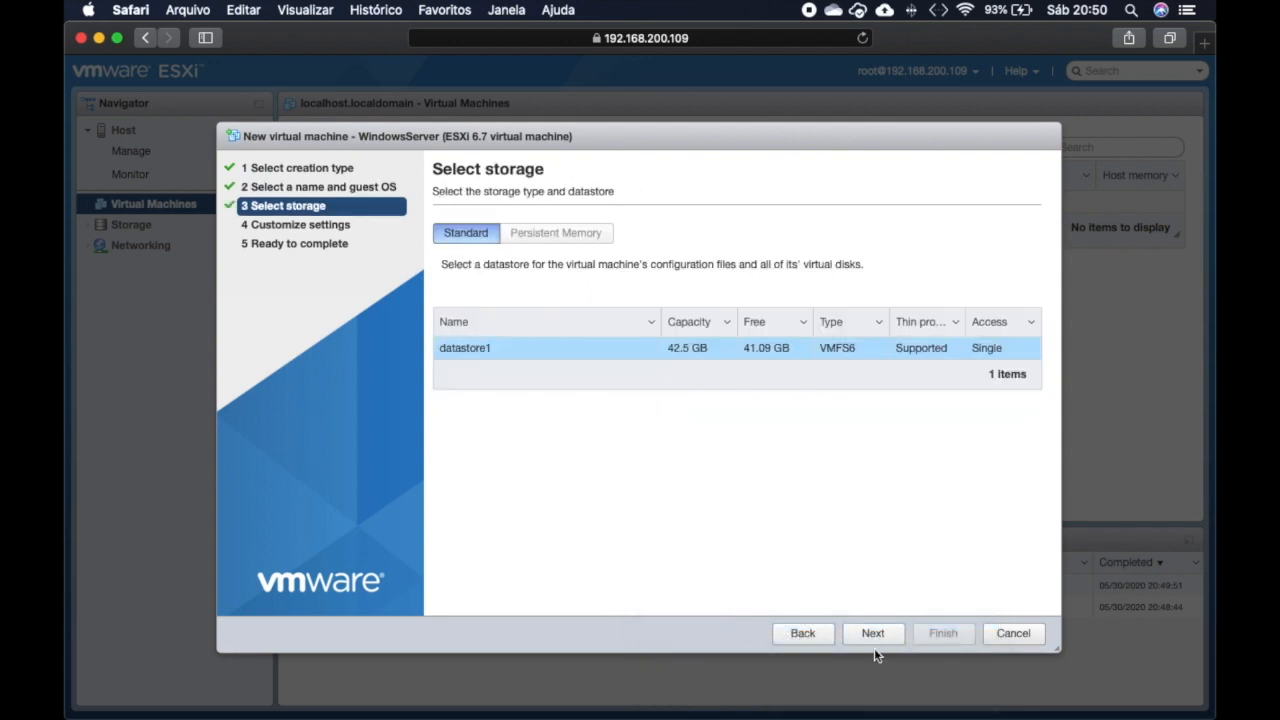
Step: Accept datastore1 as the storage and give the virtual machine 1 CPU and 2048 MB of memory
click(874, 635)
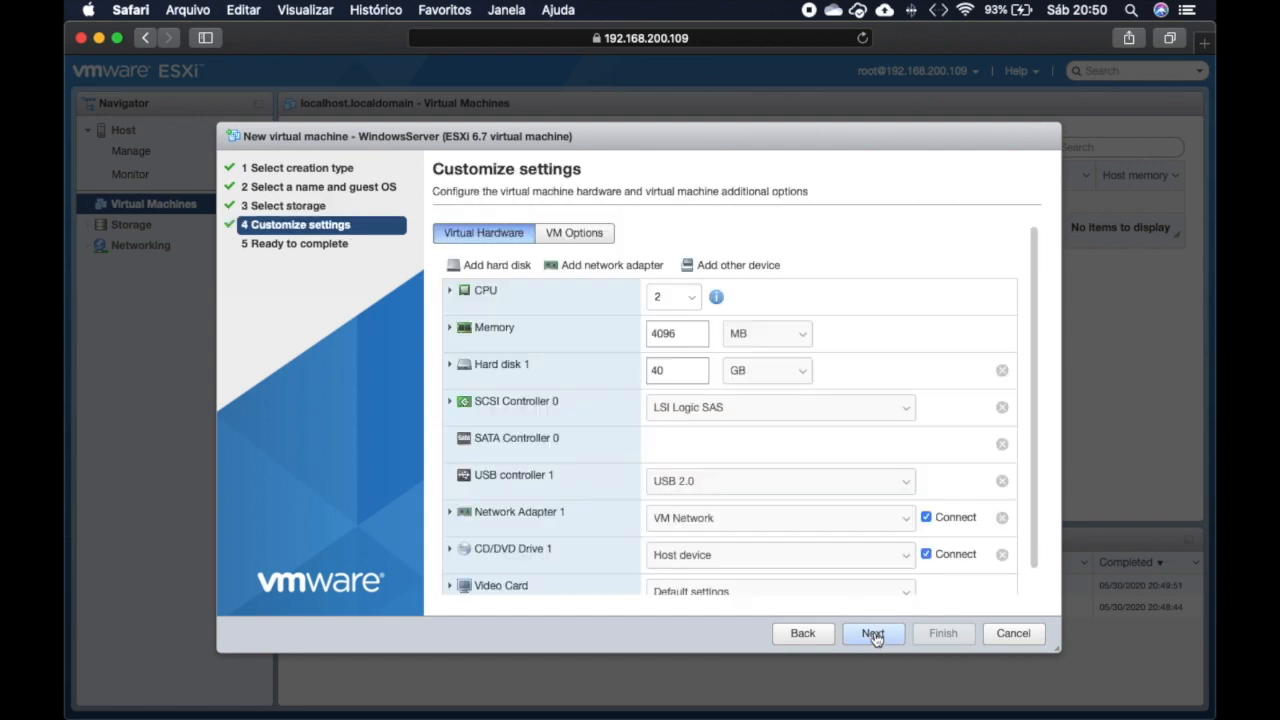
click(695, 302)
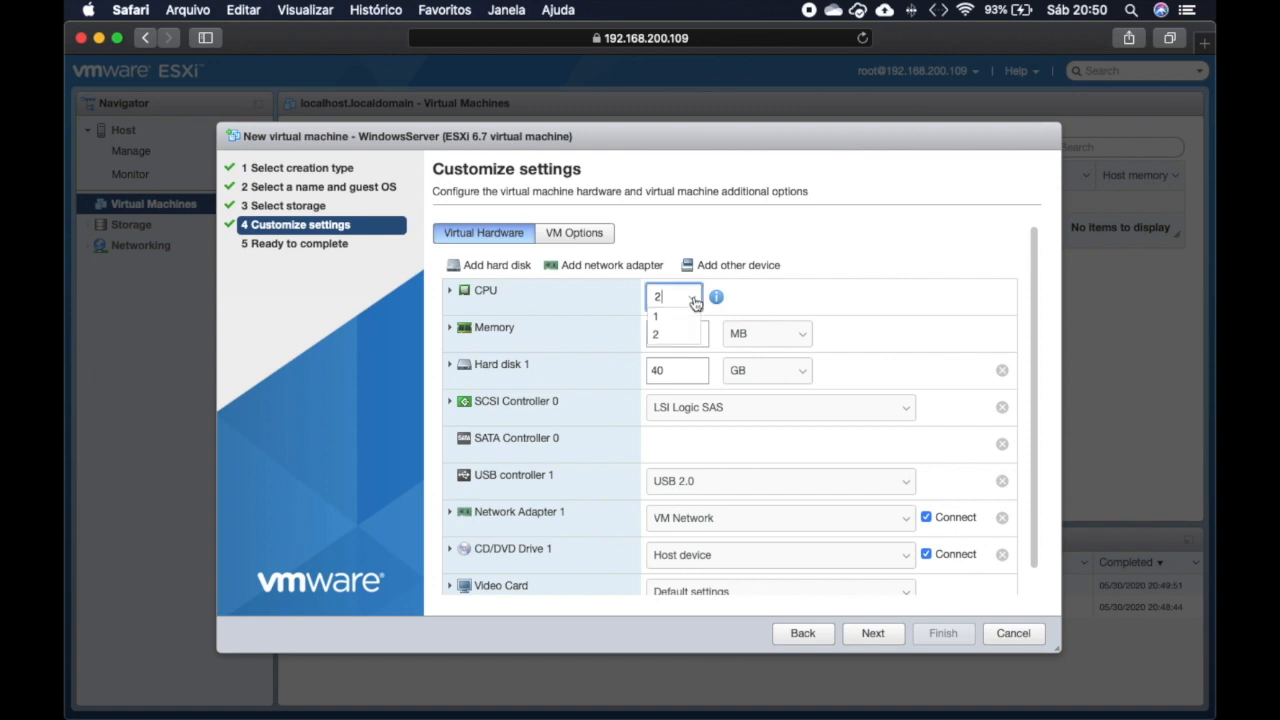
click(681, 338)
key(BackSpace)
key(BackSpace)
key(BackSpace)
key(BackSpace)
text(2048)
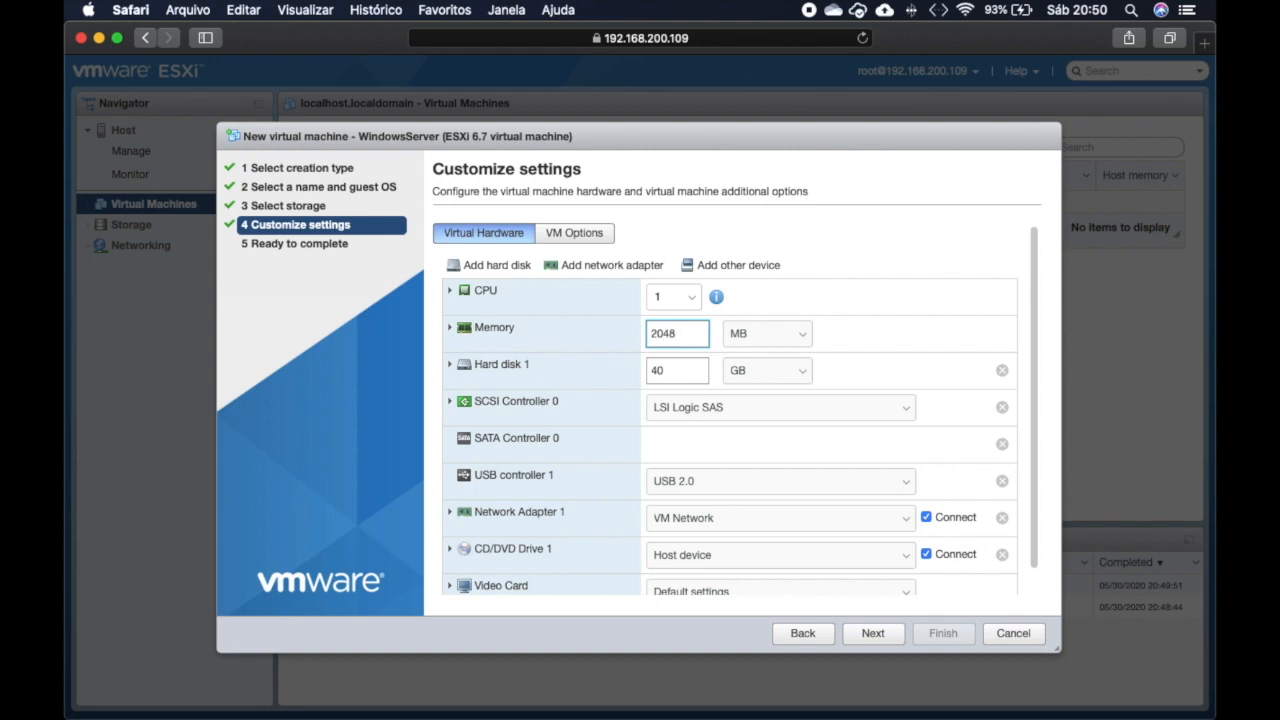
Step: Set Hard disk 1 to 30 GB with thin provisioning and finish creating the WindowsServer virtual machine
click(680, 372)
key(BackSpace)
key(BackSpace)
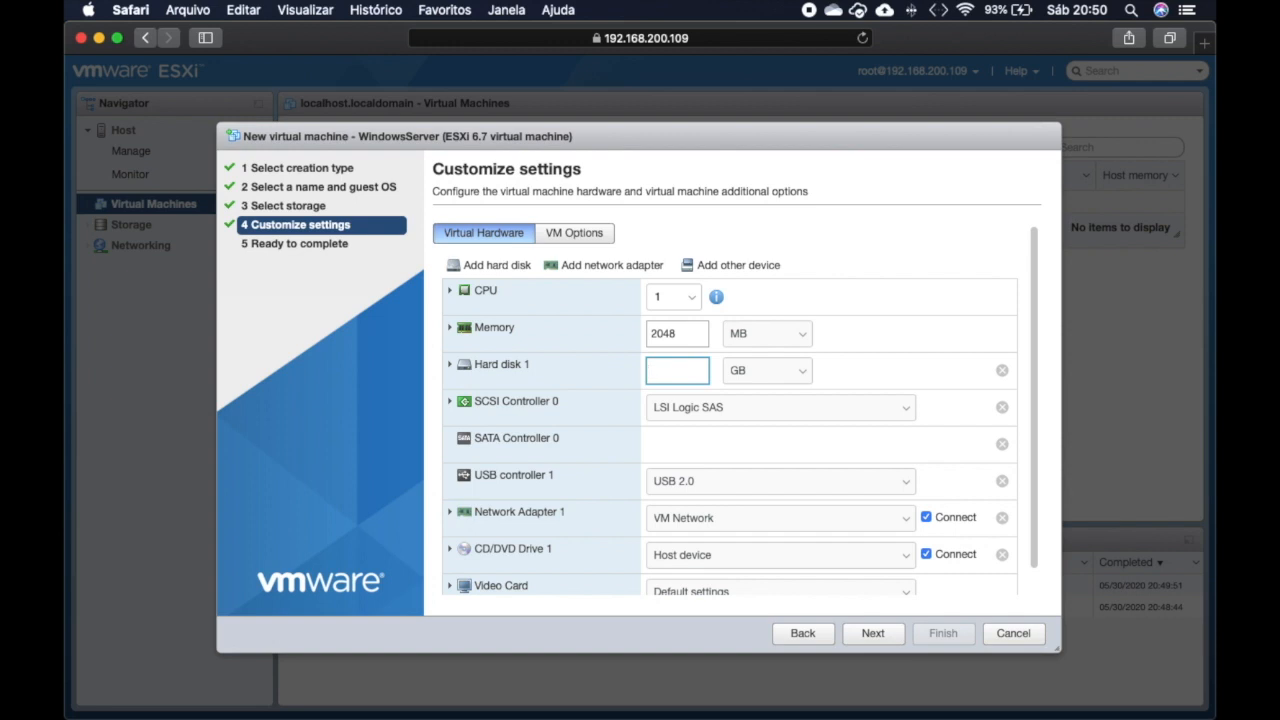
text(30)
click(449, 365)
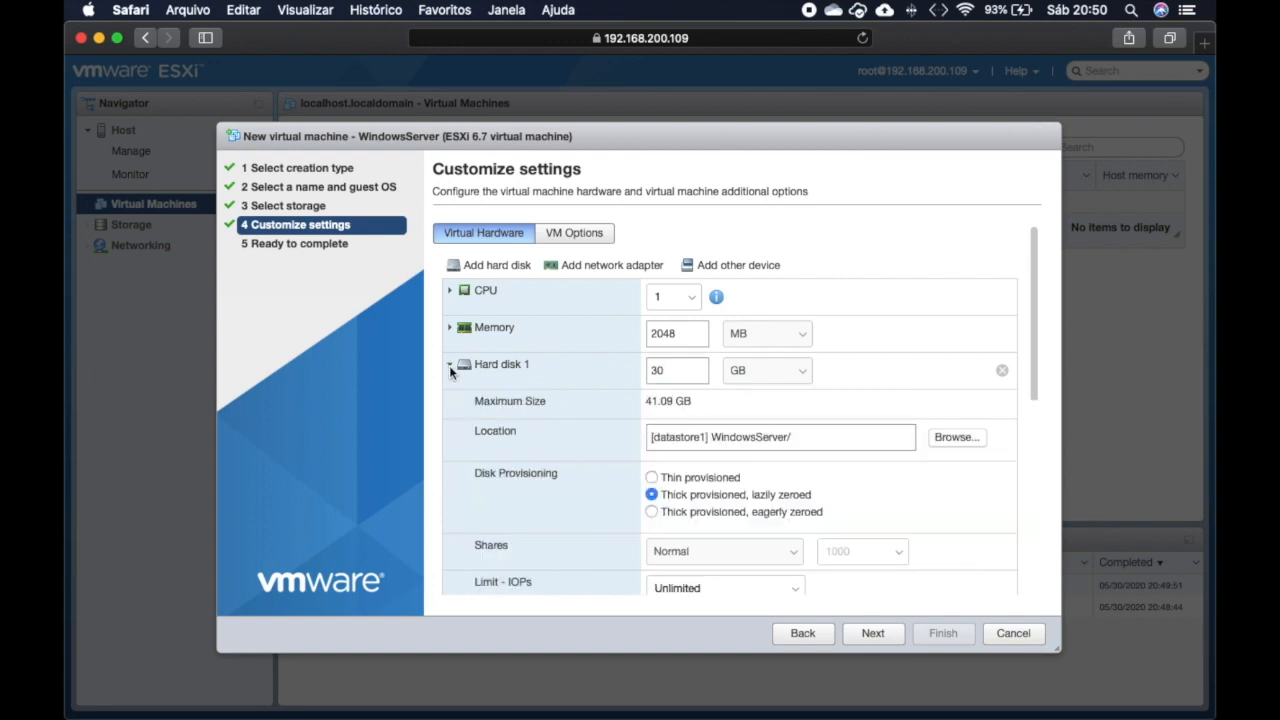
click(667, 481)
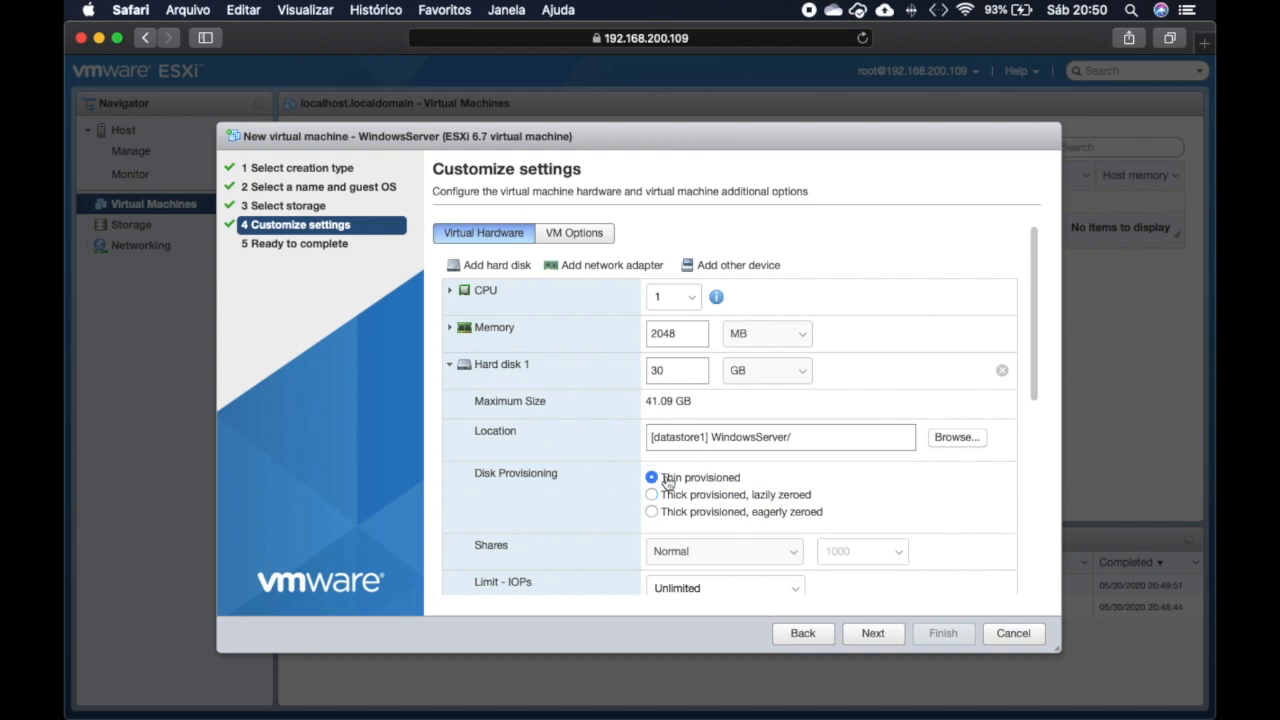
click(873, 634)
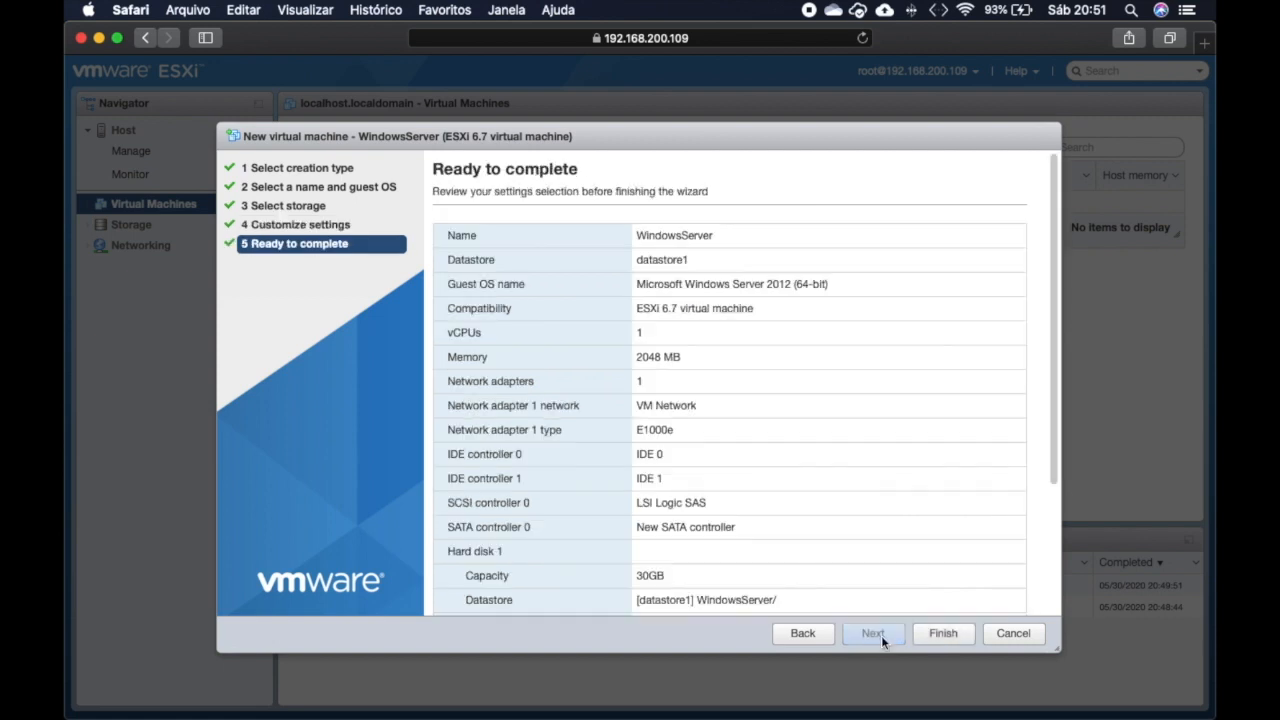
click(943, 634)
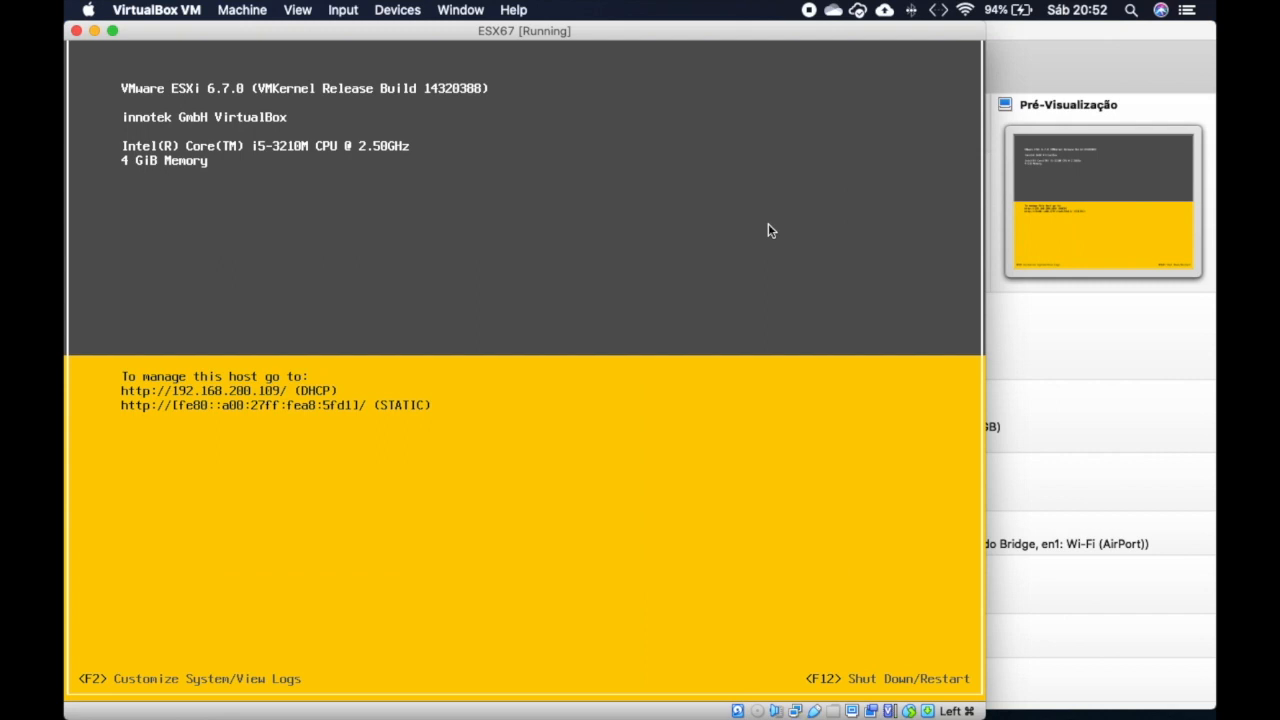
Step: Switch to the ESX67 VirtualBox window and log in to system customization as root with the account password
key(F2)
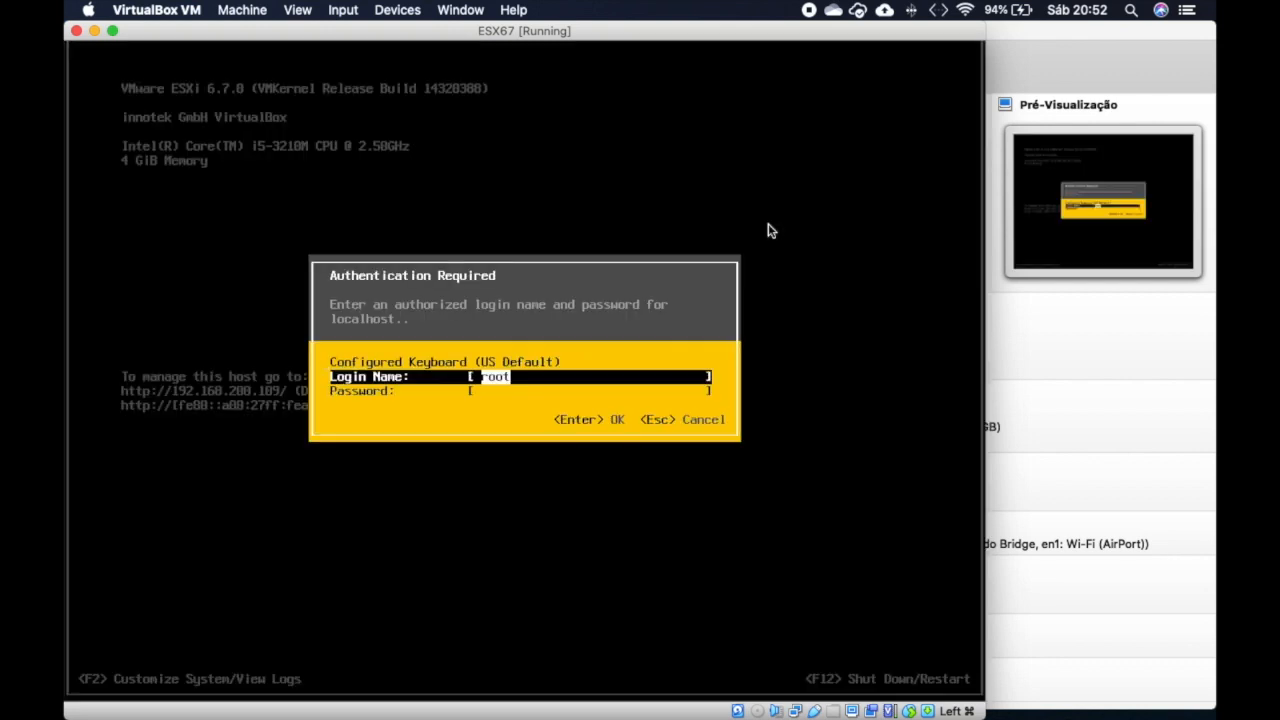
key(Tab)
text(****)
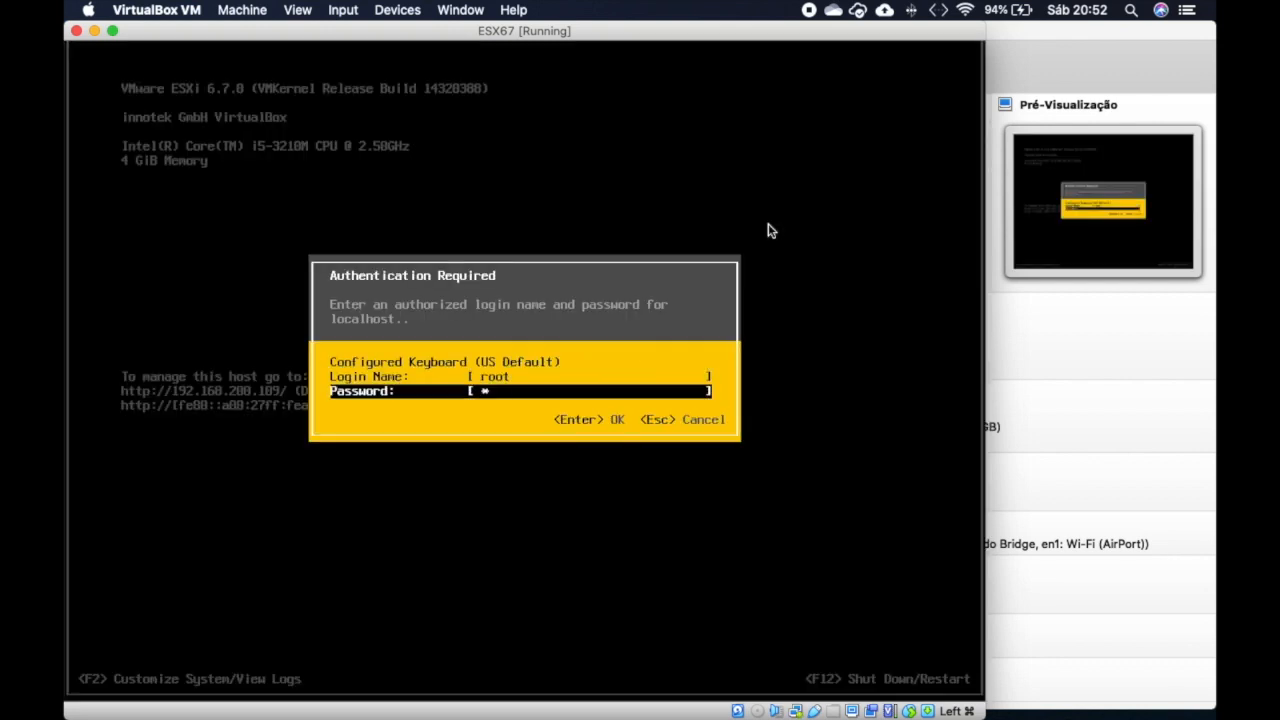
text(****)
key(Return)
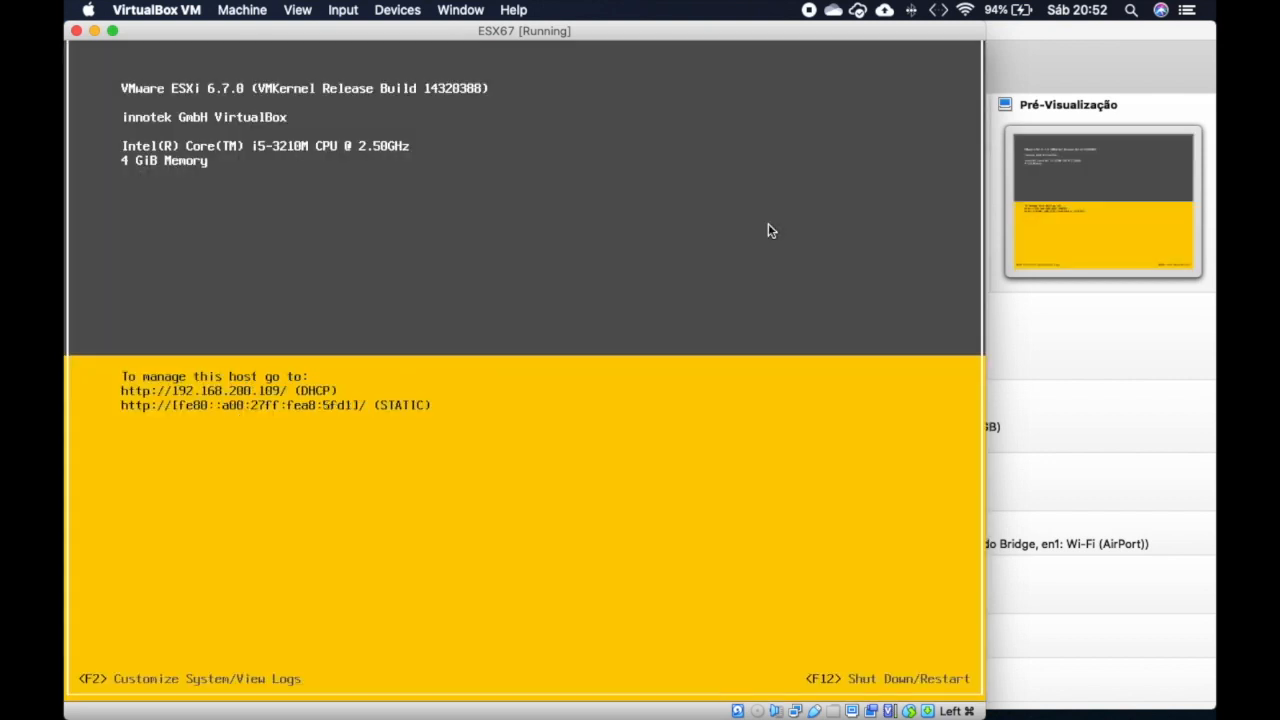
Step: Examine the management network's IPv4 configuration, including the dynamic and static address options, and close it without saving
key(Down)
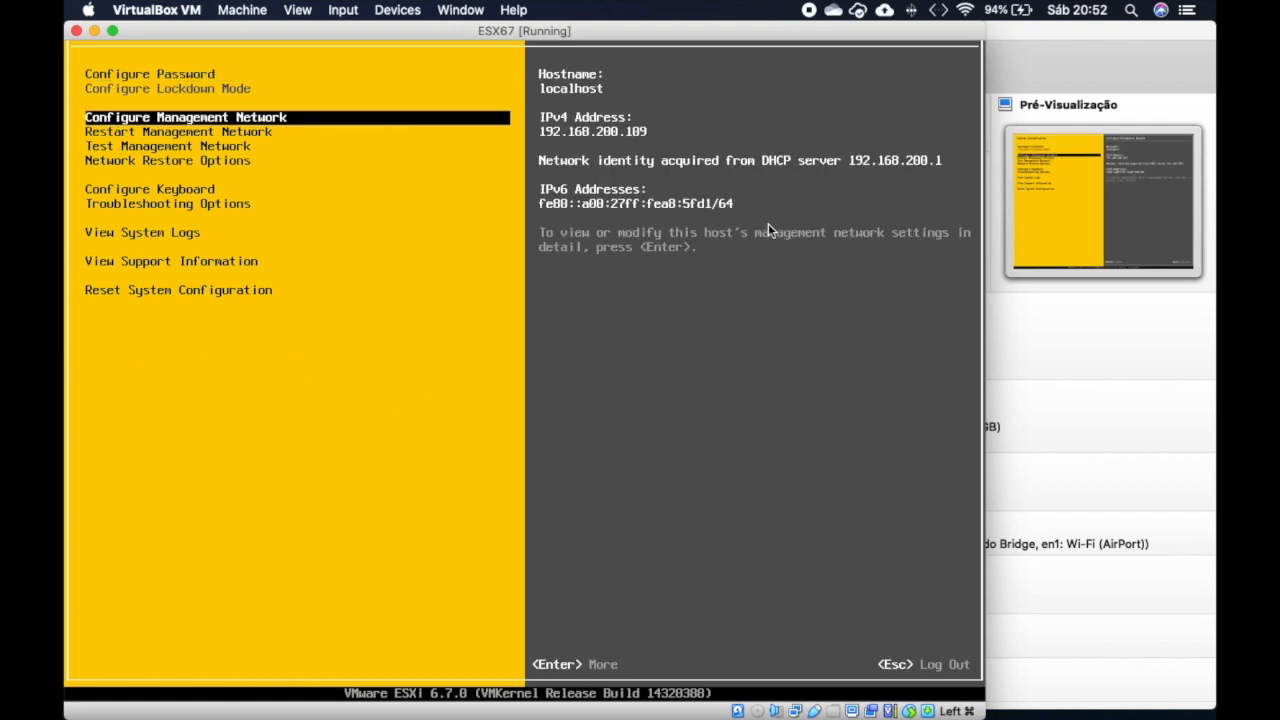
key(Return)
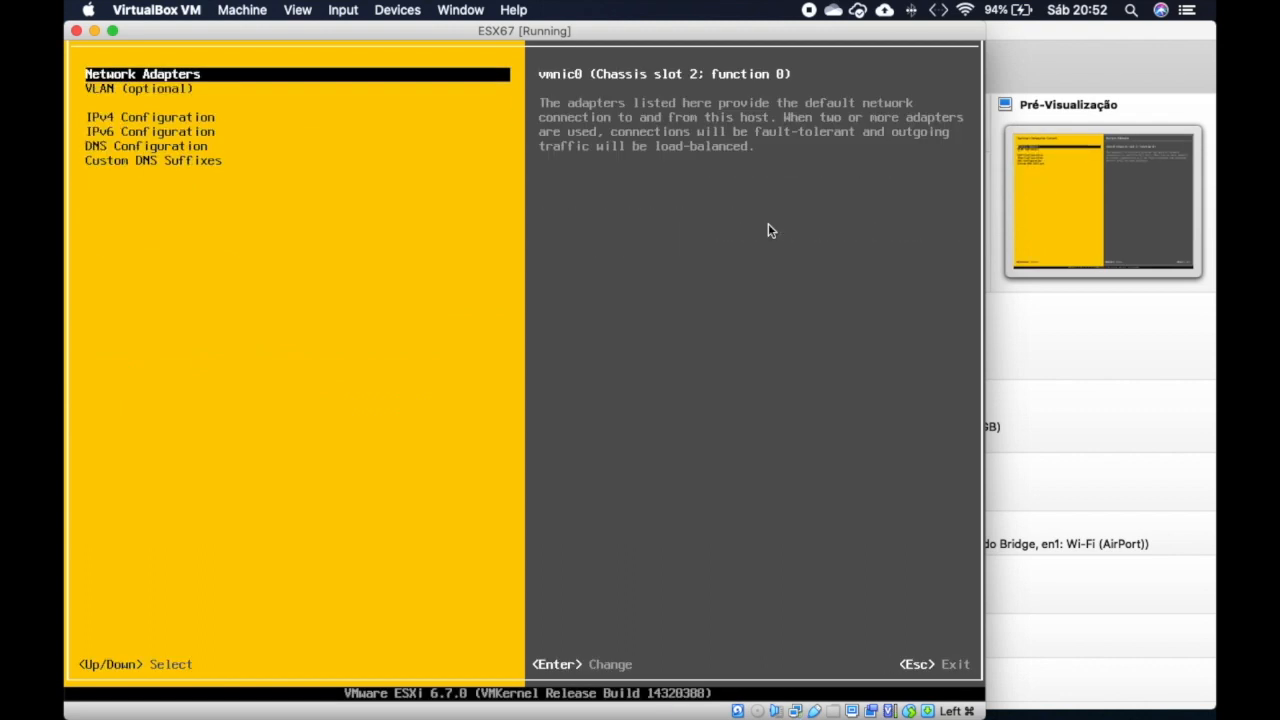
key(Down)
key(Down)
key(Return)
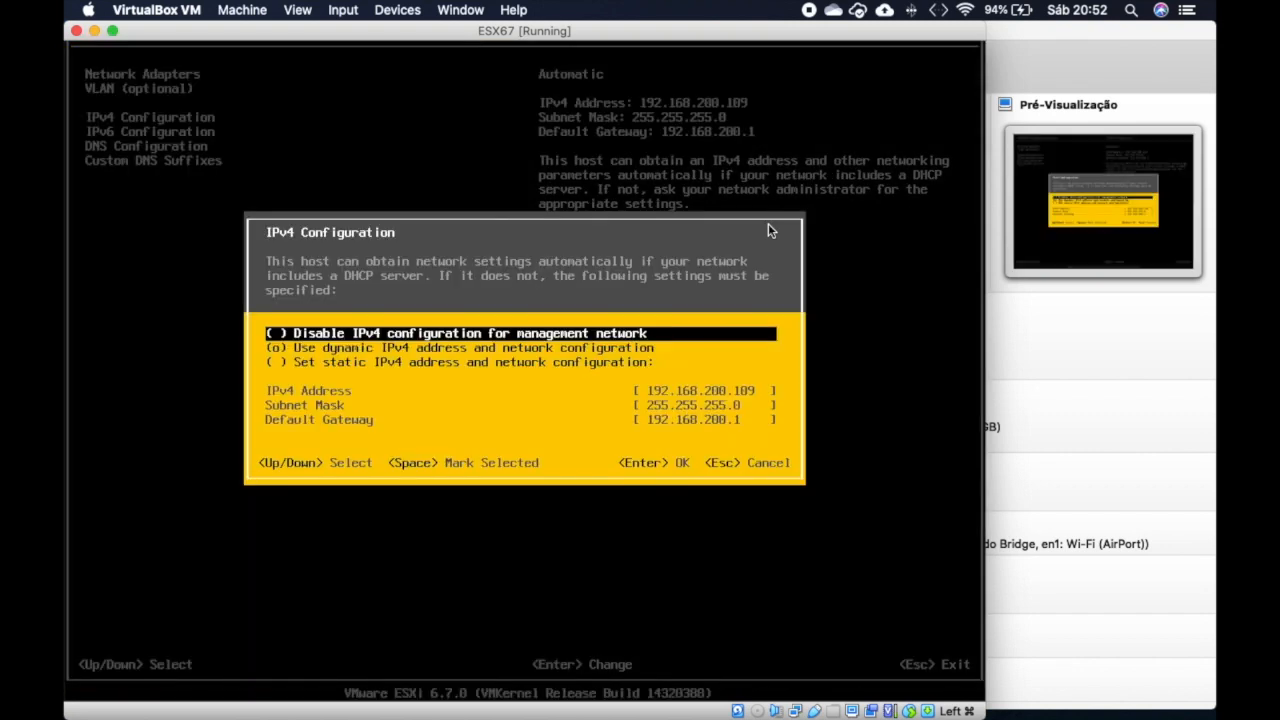
key(Down)
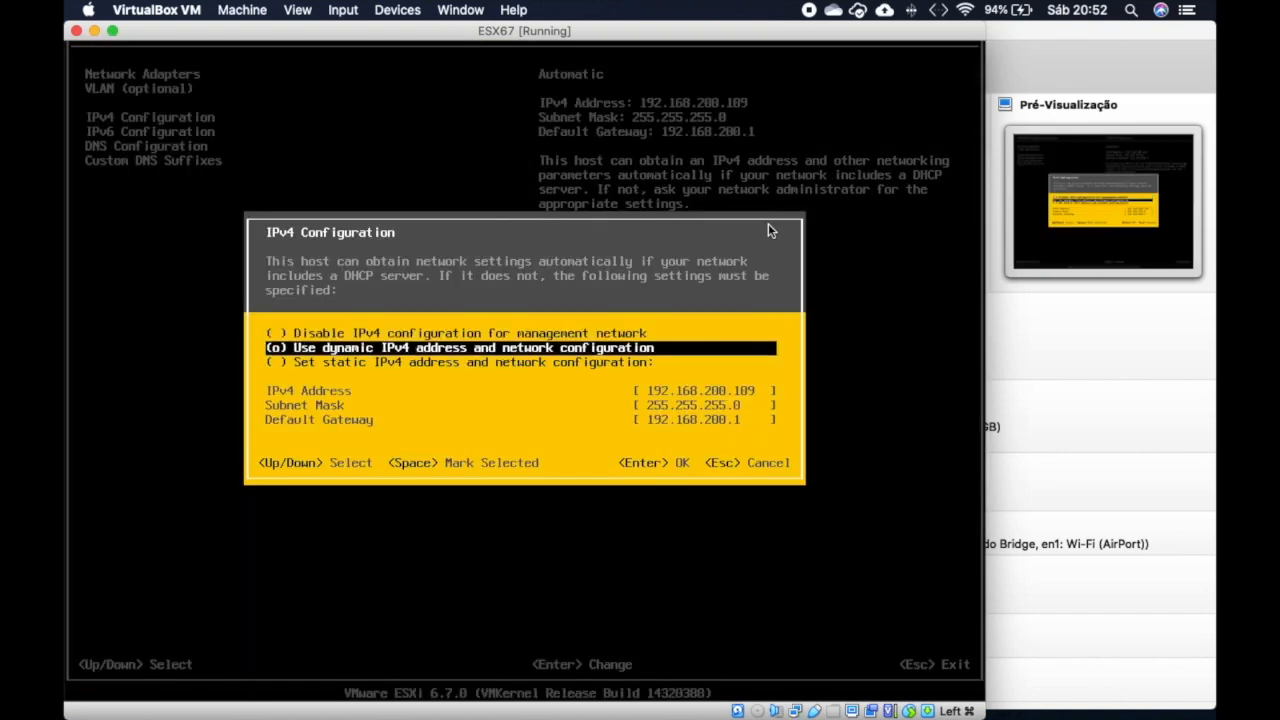
key(Down)
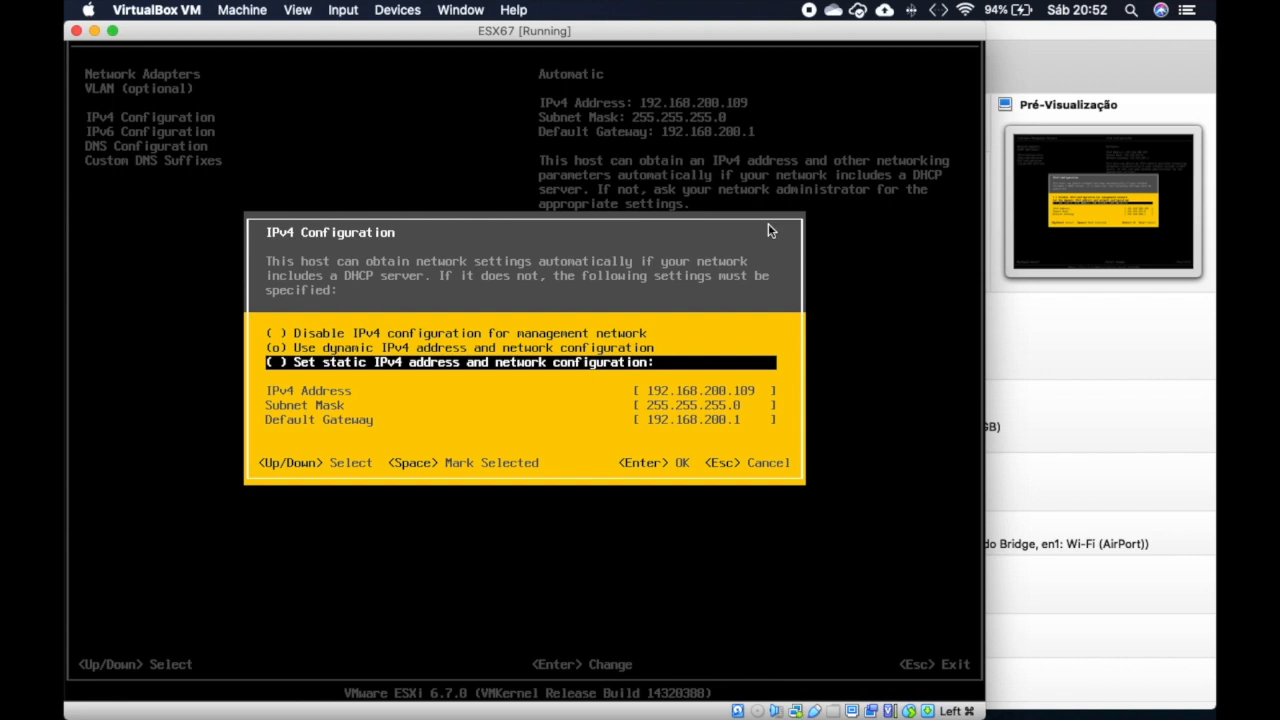
key(Escape)
Step: Examine the management network's DNS Configuration, covering the automatic and manual server and hostname options, and cancel out of it
key(Down)
key(Down)
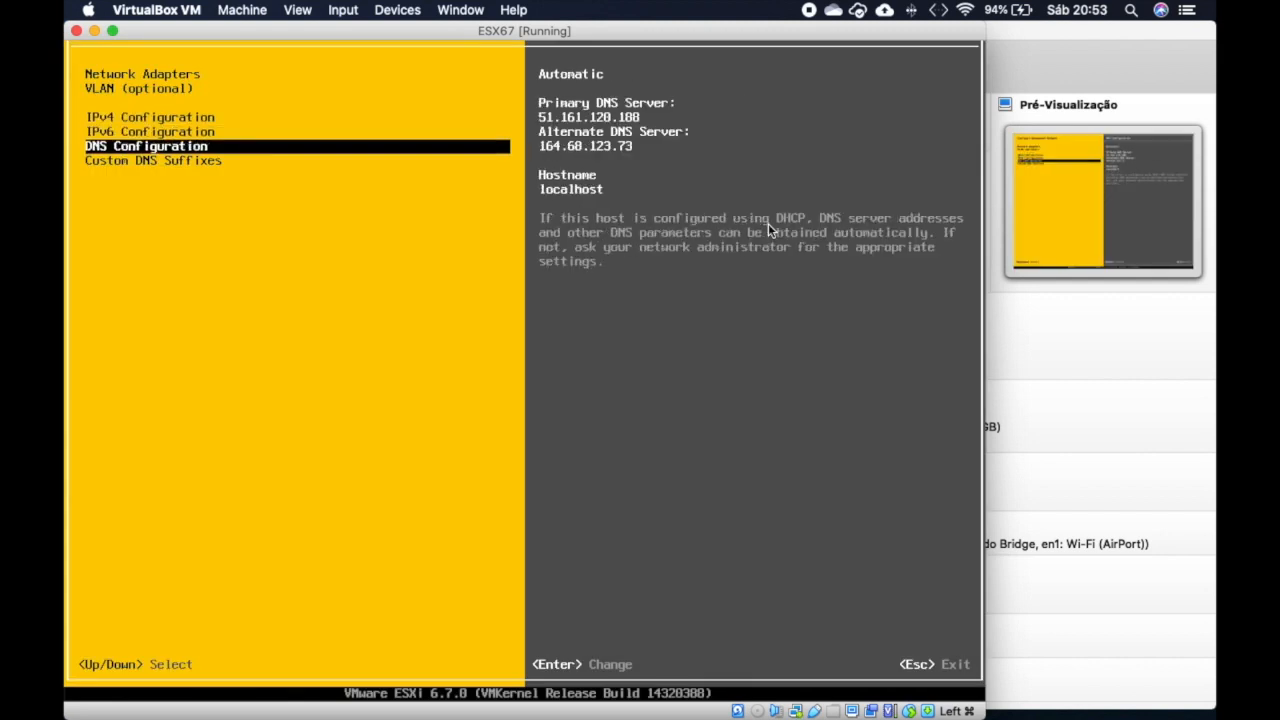
key(Return)
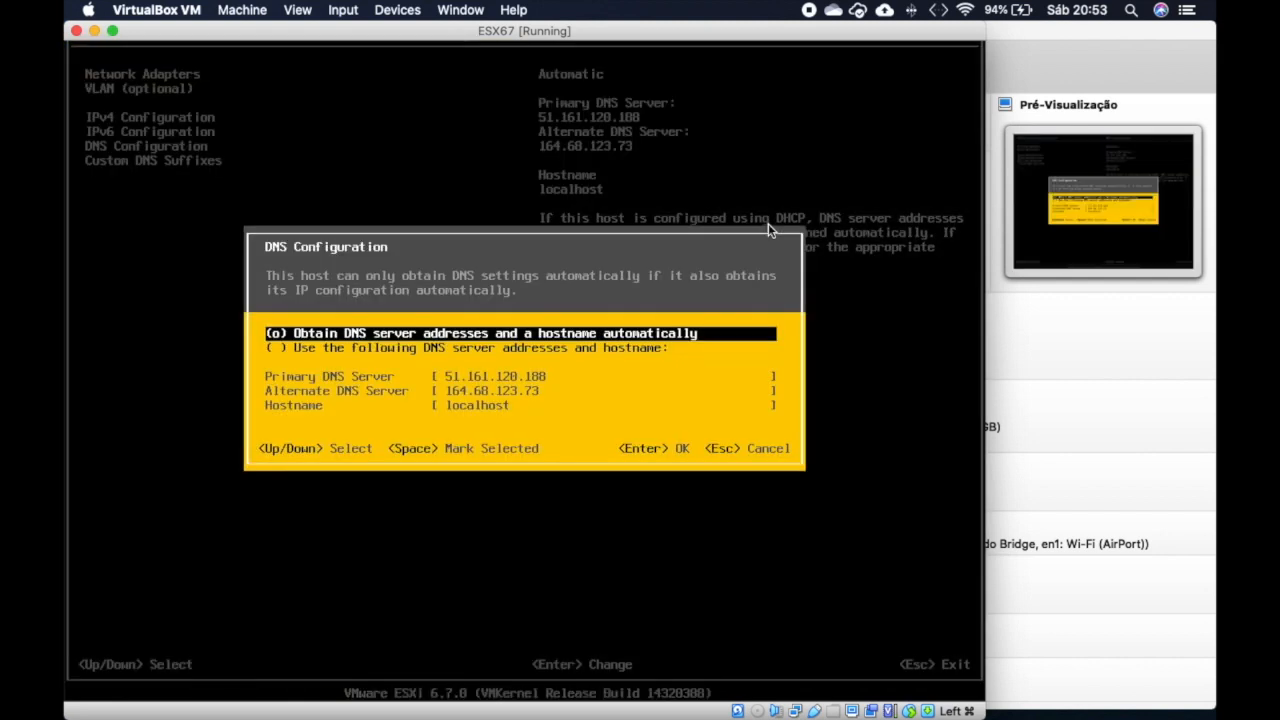
key(Down)
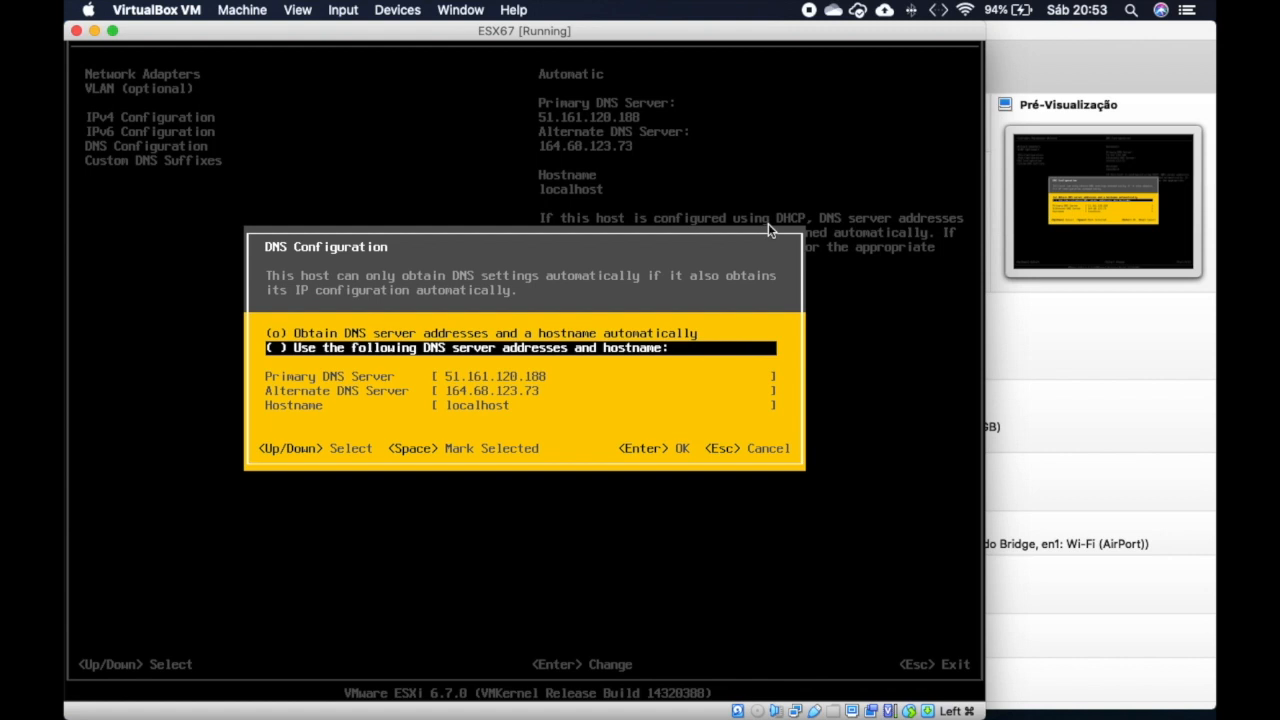
key(Escape)
Step: Inspect the Custom DNS Suffixes setting, cancel out of it, and log out of system customization
key(Down)
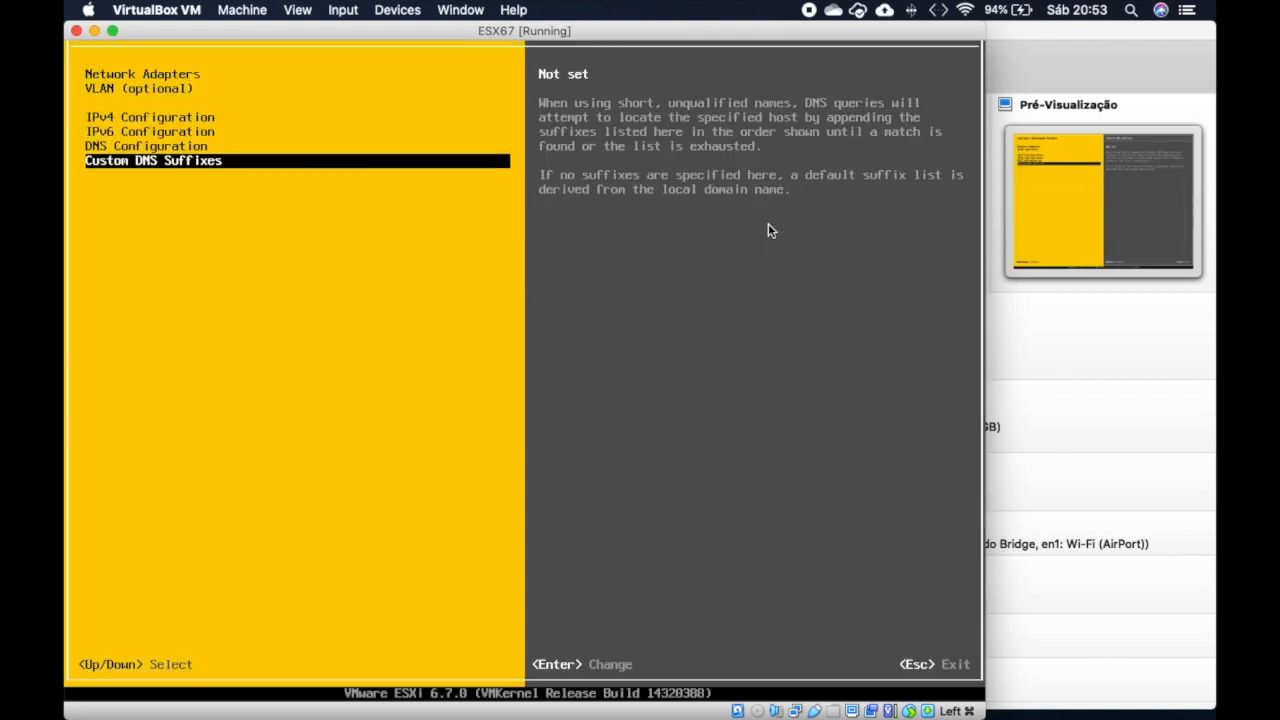
key(Return)
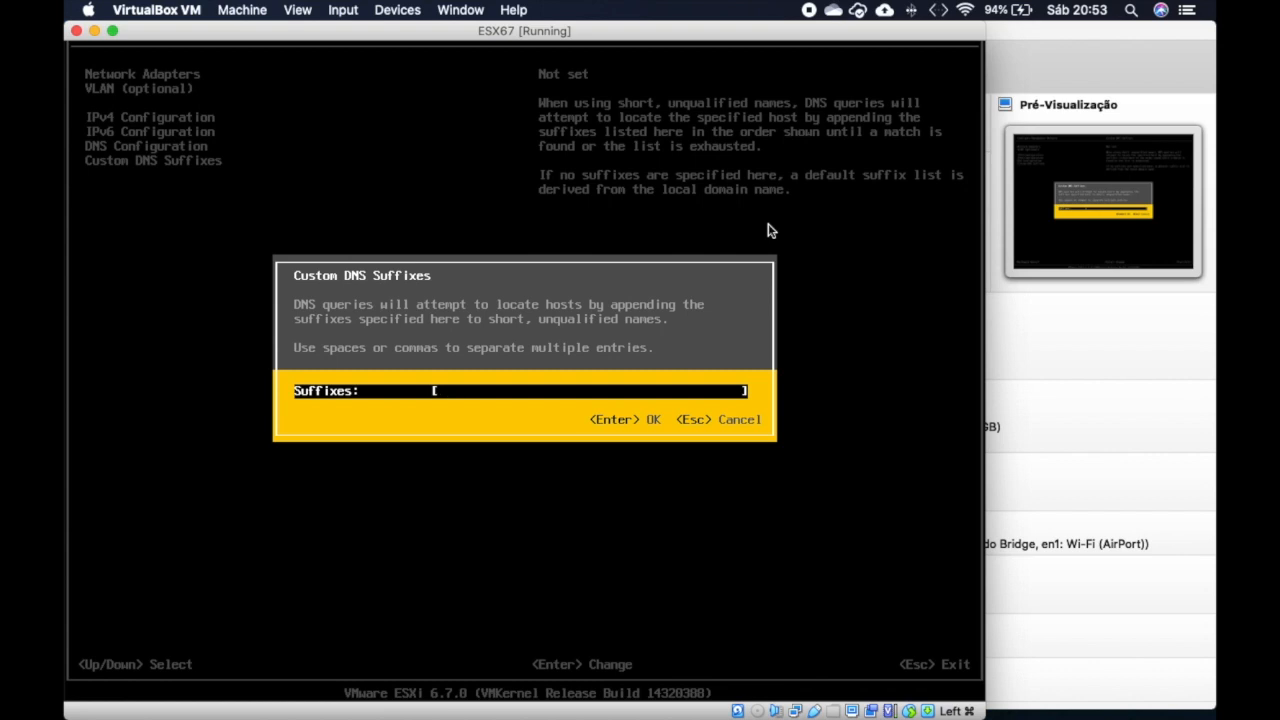
key(Escape)
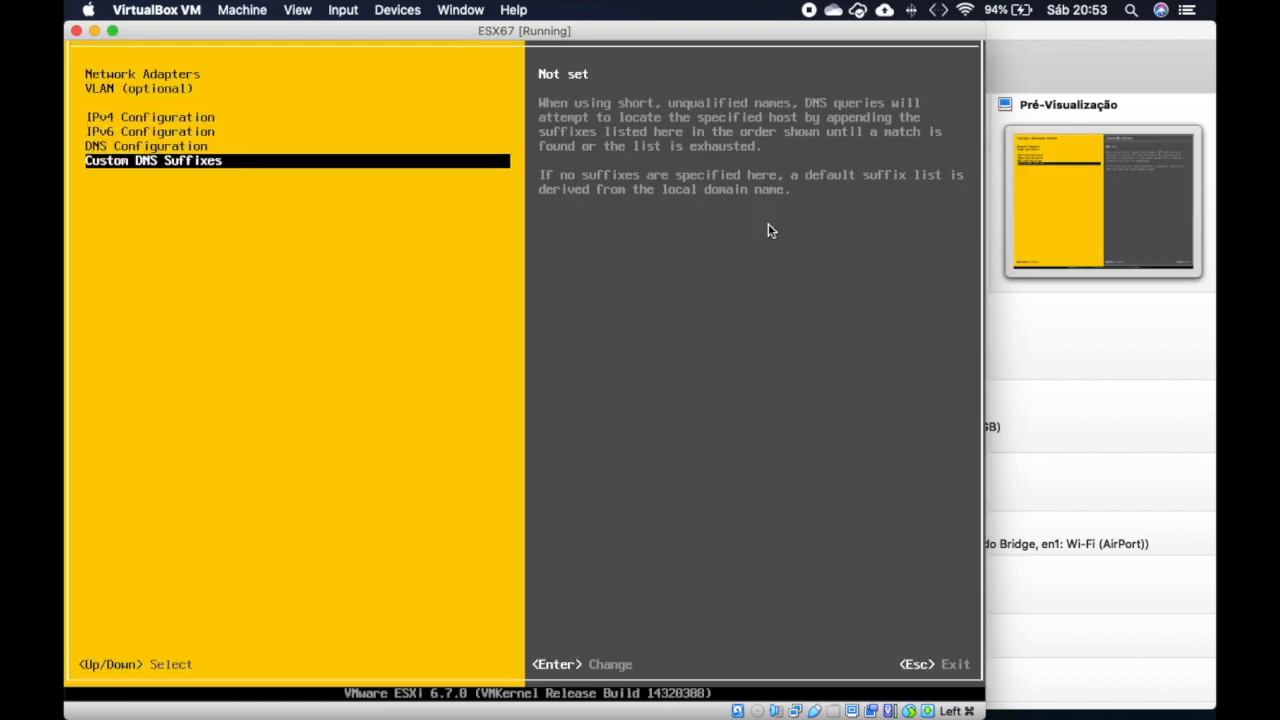
key(Escape)
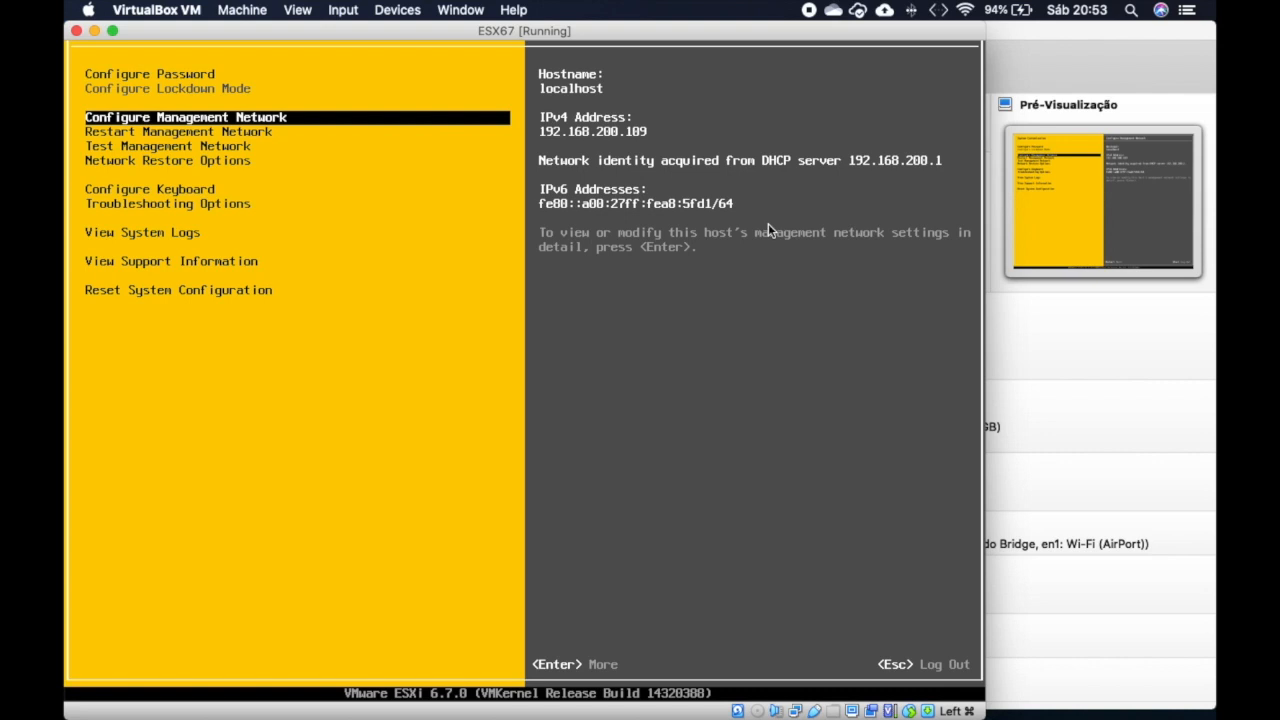
key(Escape)
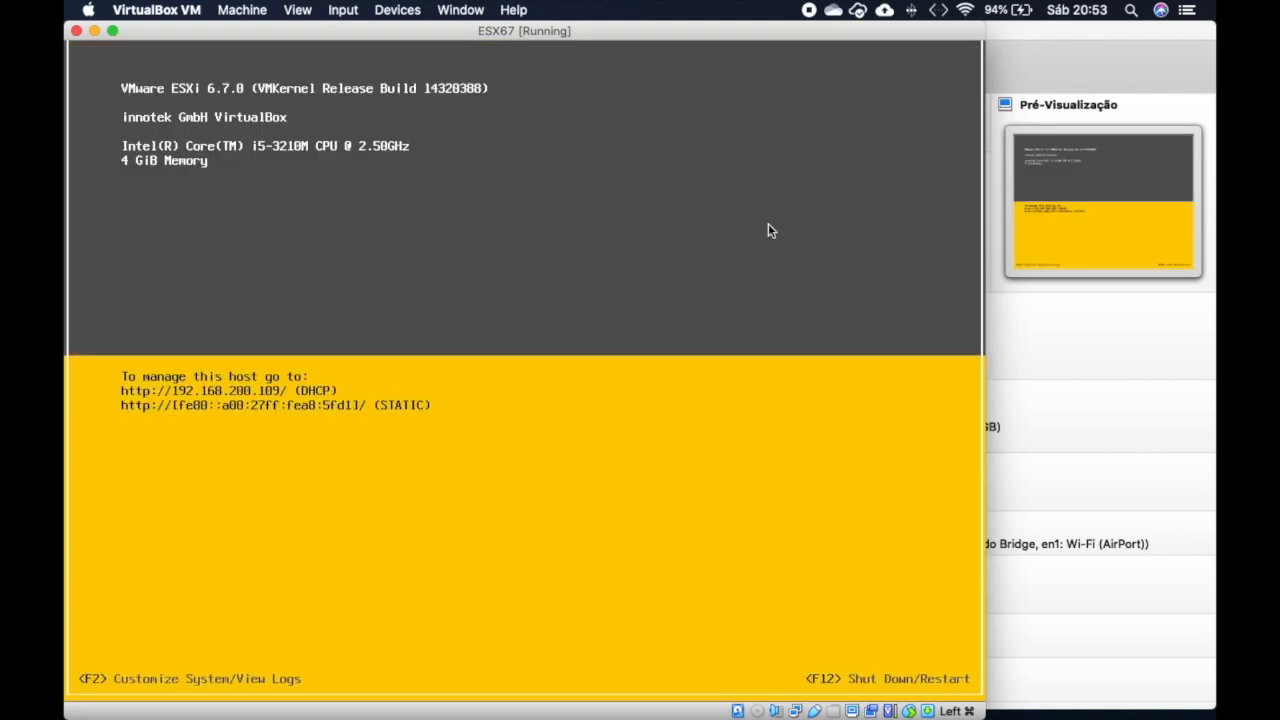